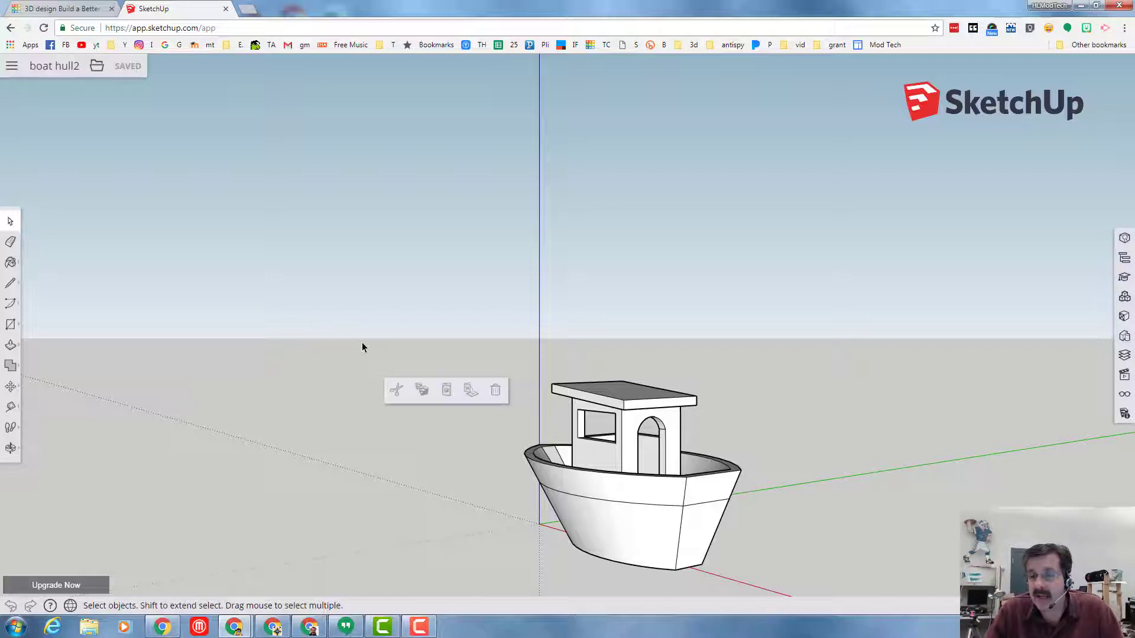
Step: Examine the boat hull from several angles in SketchUp and compare it with the Build a Better Boat design in Tinkercad
middle_click_drag(385, 423, 643, 479)
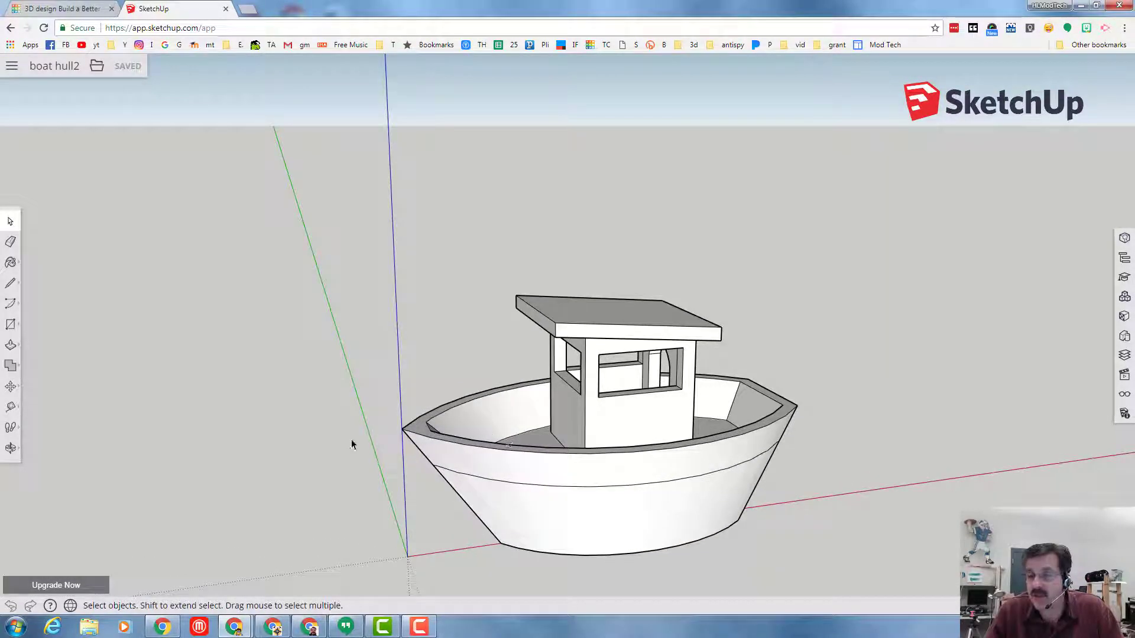
middle_click_drag(352, 443, 398, 434)
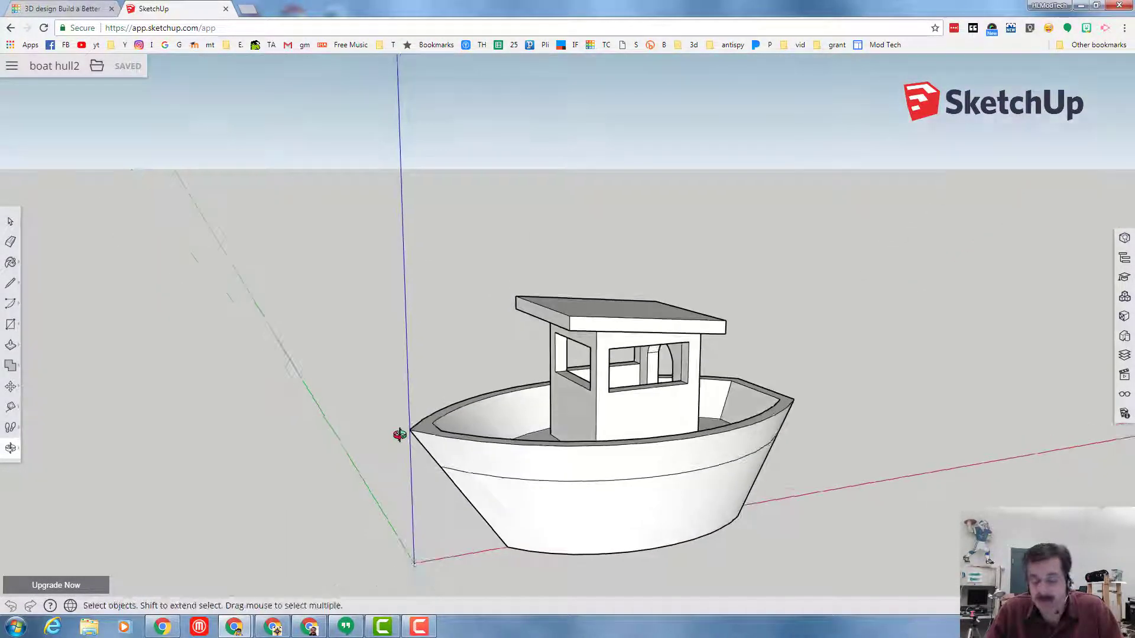
left_click(59, 9)
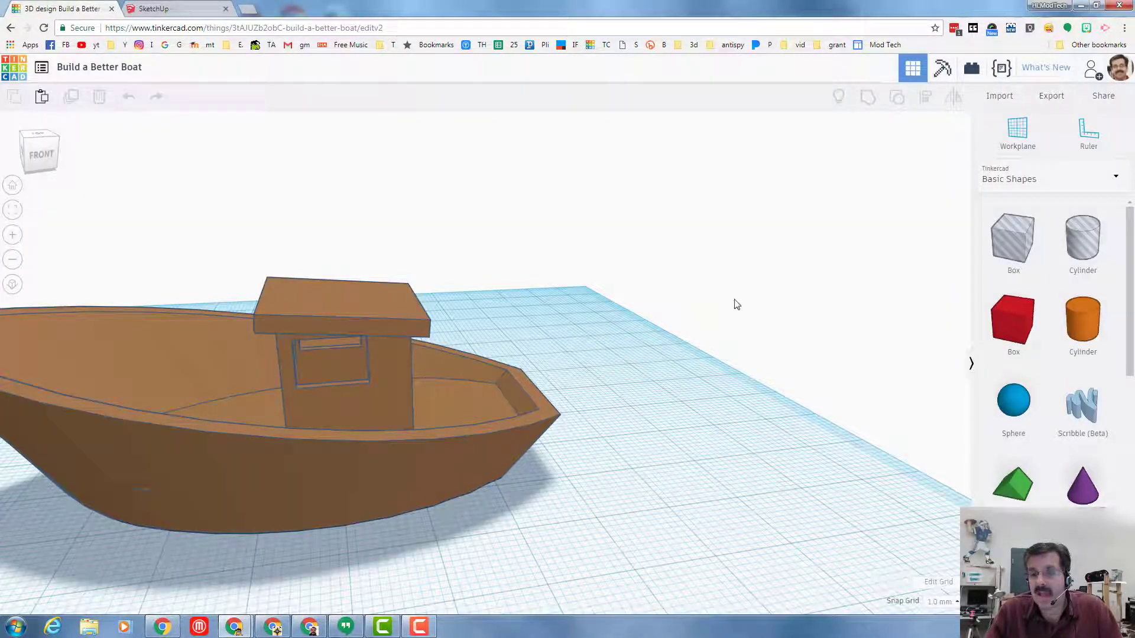
left_click(180, 8)
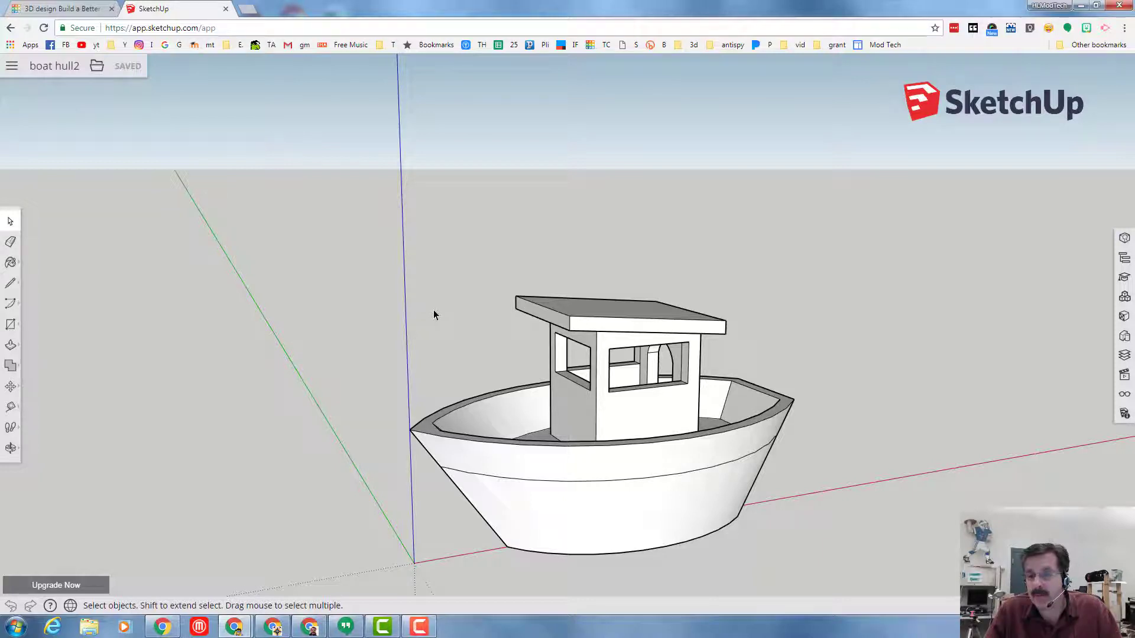
key("o")
left_click_drag(530, 322, 489, 352)
key("space")
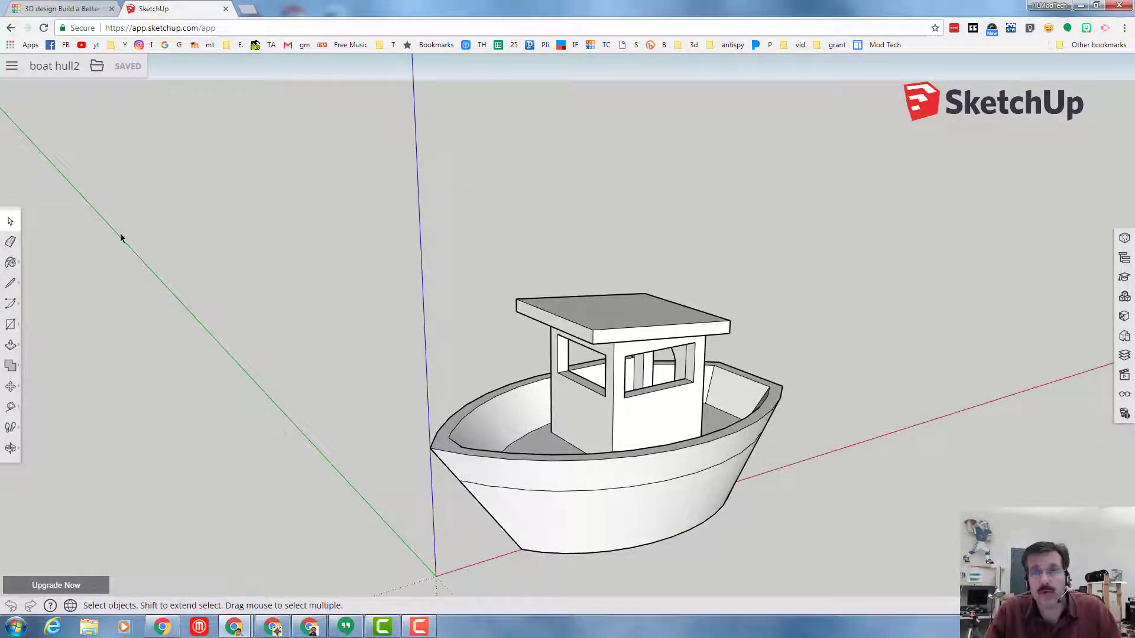
left_click(54, 9)
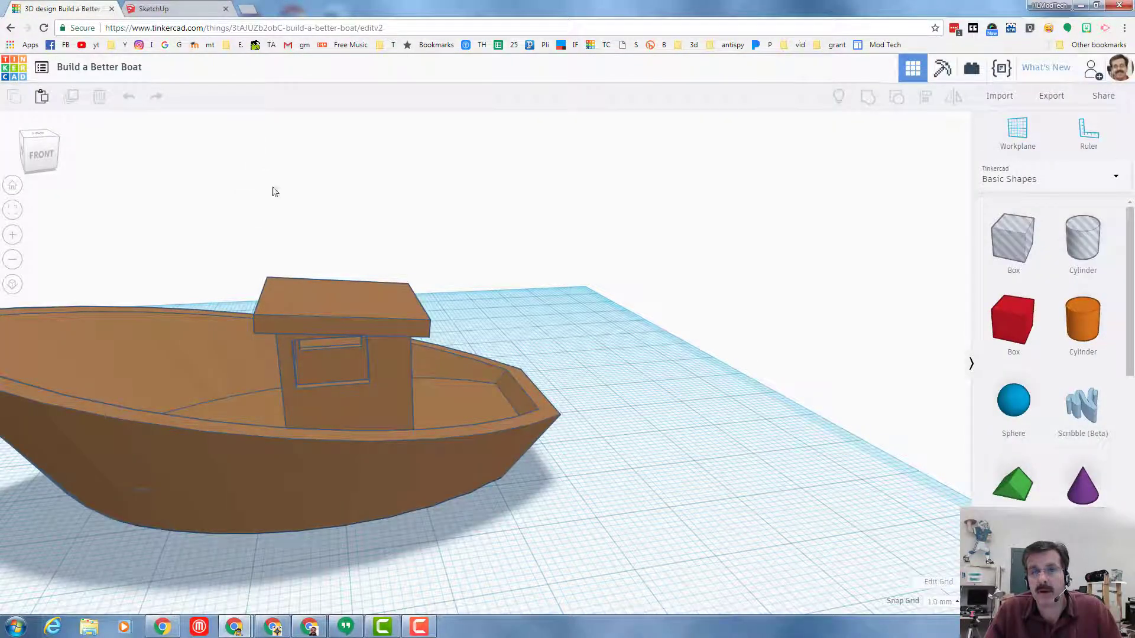
key("ctrl+Tab")
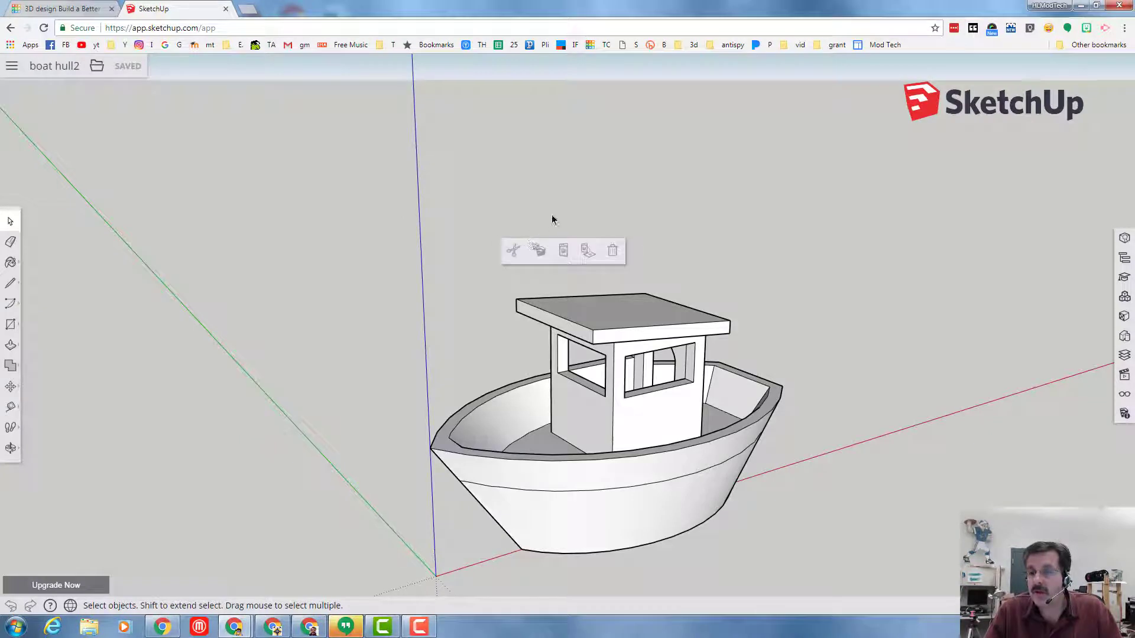
Step: Select the boat group and open it for editing
left_click(633, 324)
left_click(480, 300)
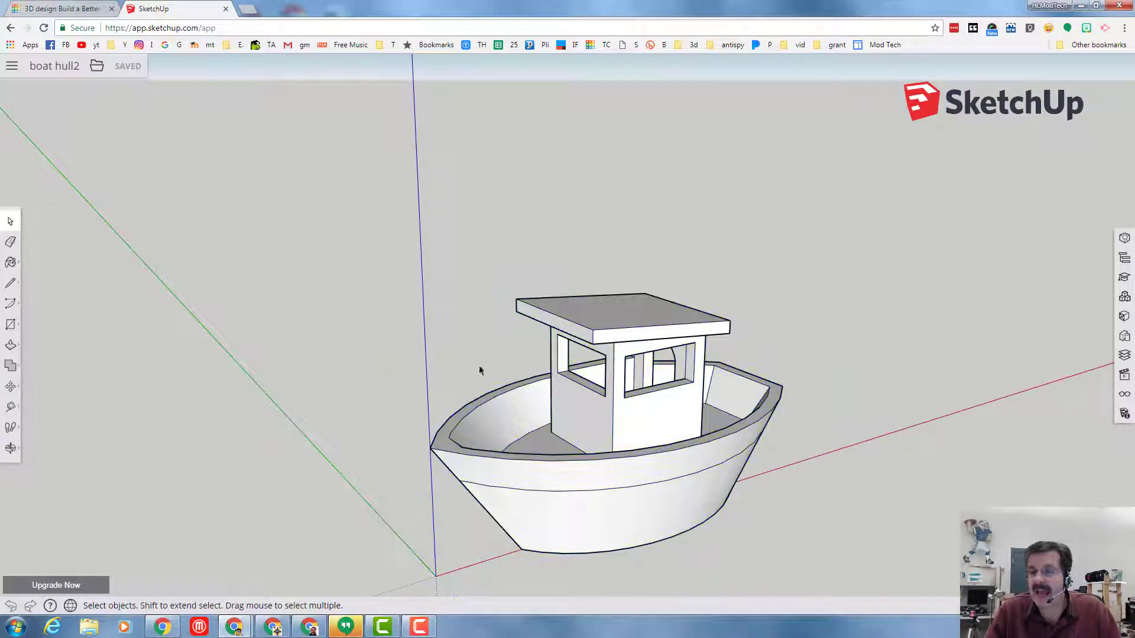
left_click(635, 327)
middle_click_drag(653, 309, 319, 248)
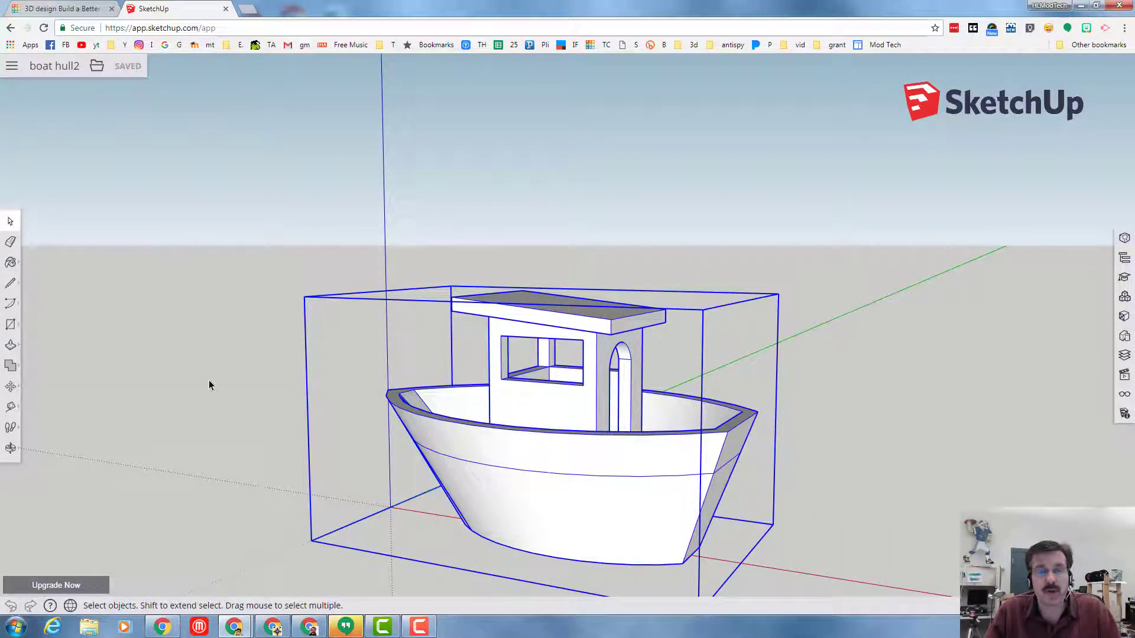
left_click(12, 325)
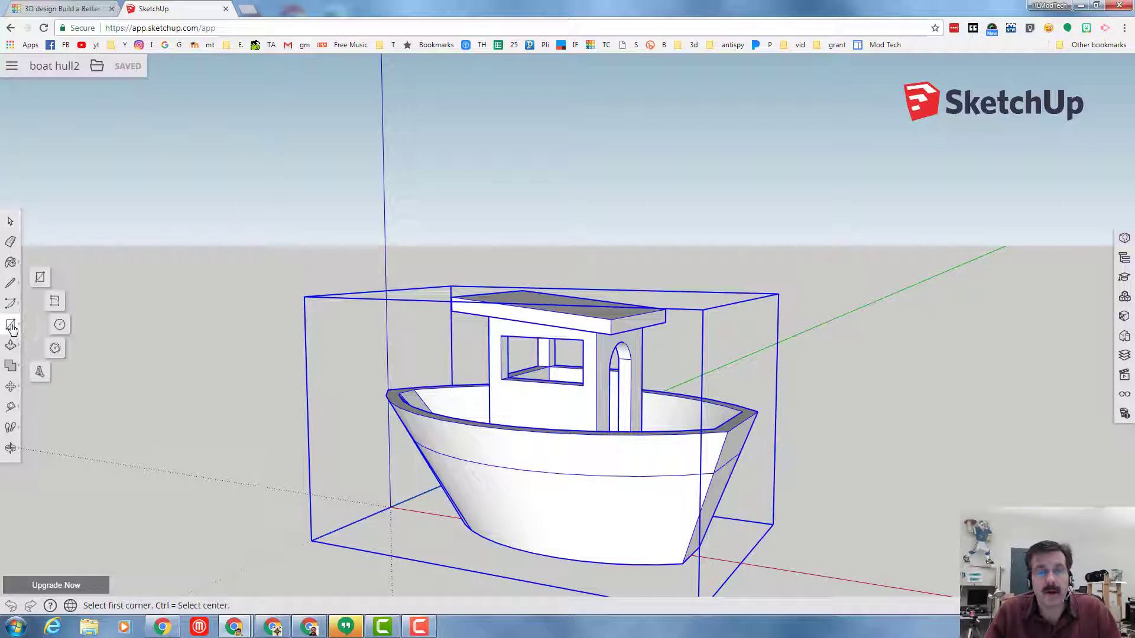
left_click(58, 329)
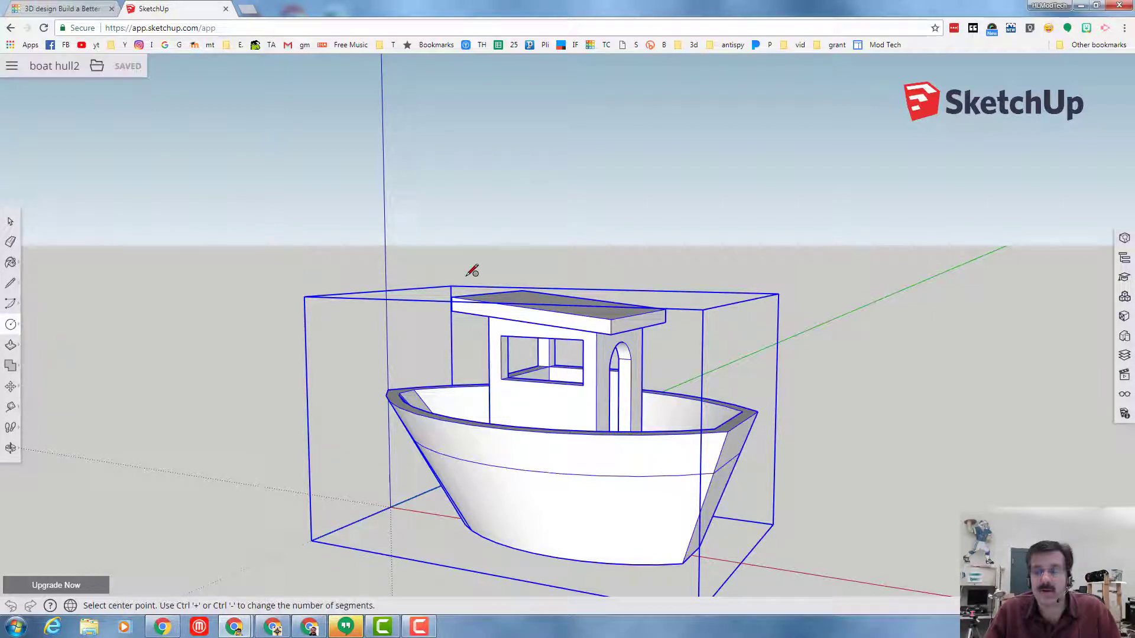
middle_click_drag(509, 263, 282, 257)
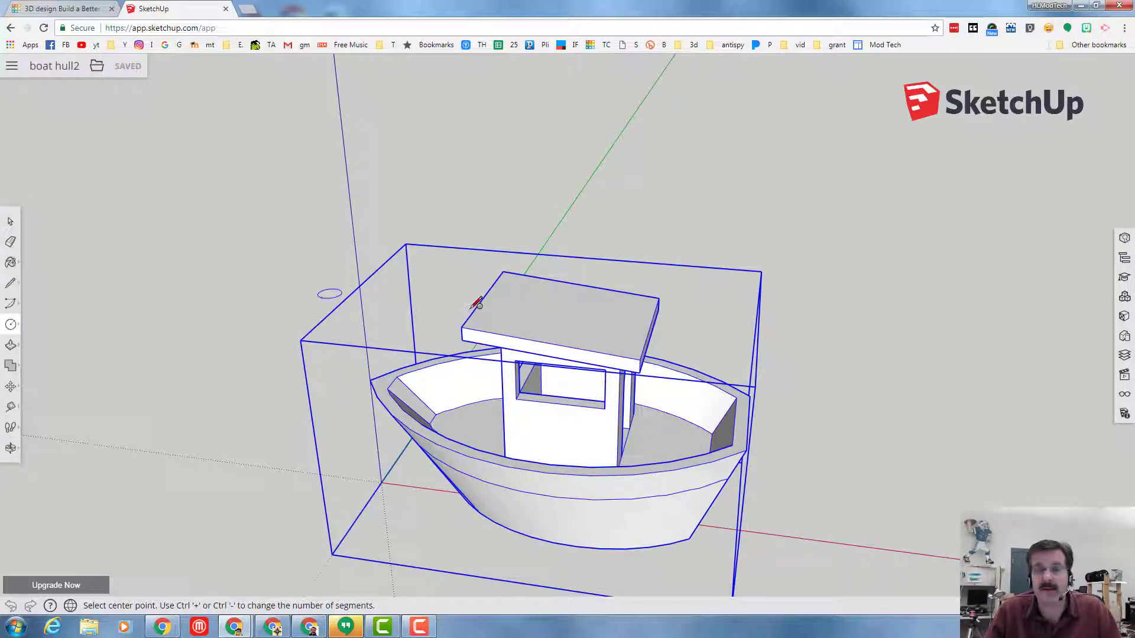
left_click(10, 221)
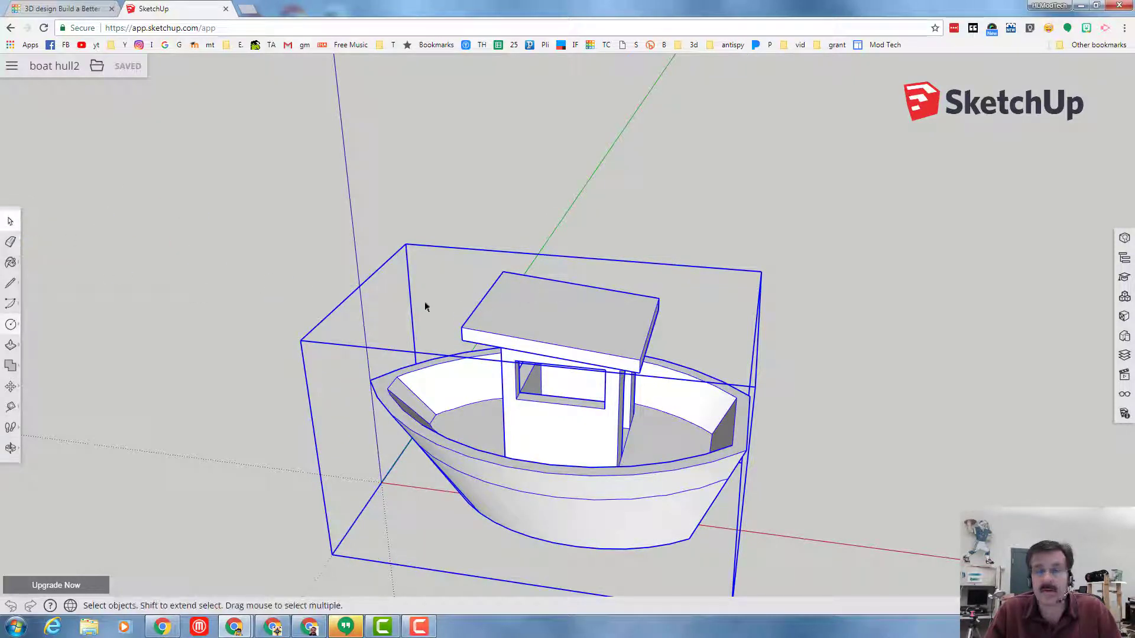
double_click(584, 318)
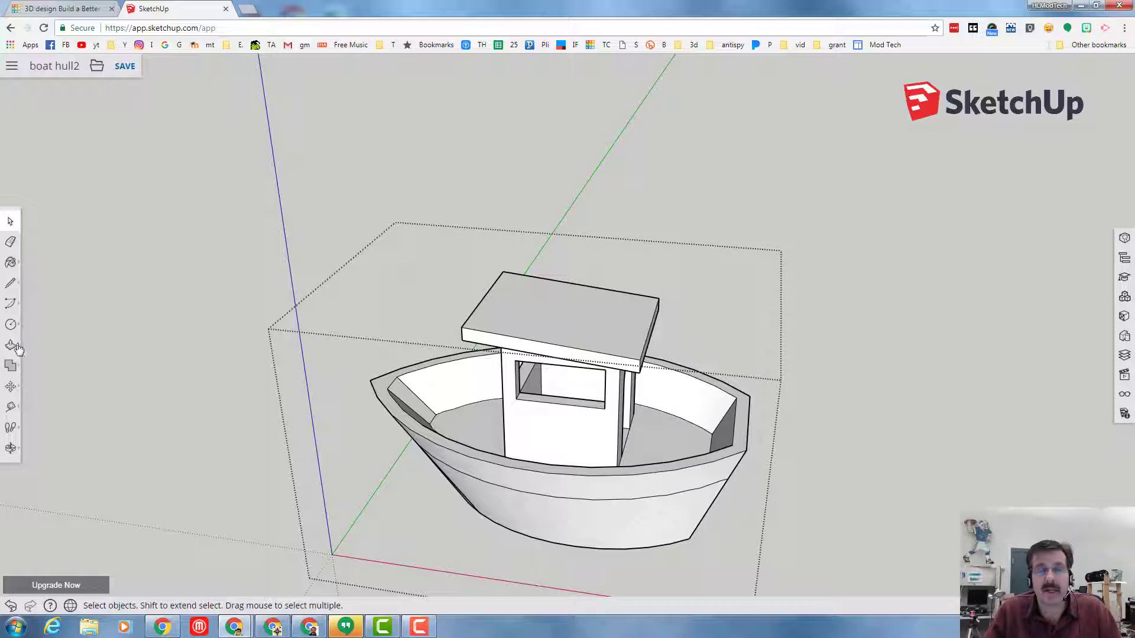
Step: Draw a small circle near the middle of the cabin roof and pull it up into a cylindrical smokestack
left_click(11, 324)
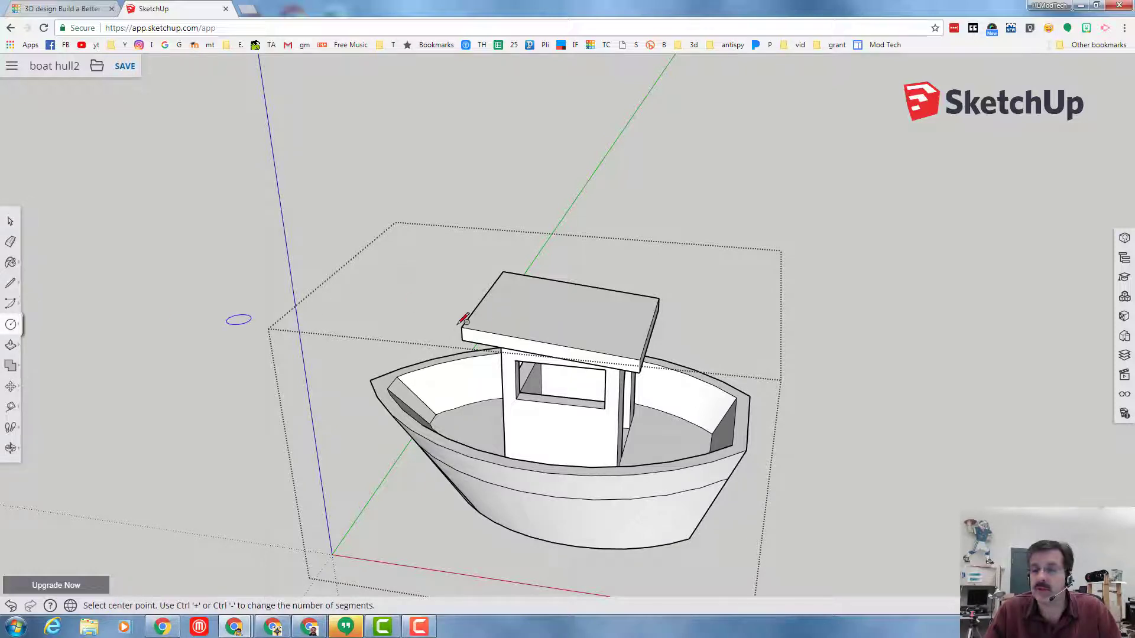
left_click(566, 310)
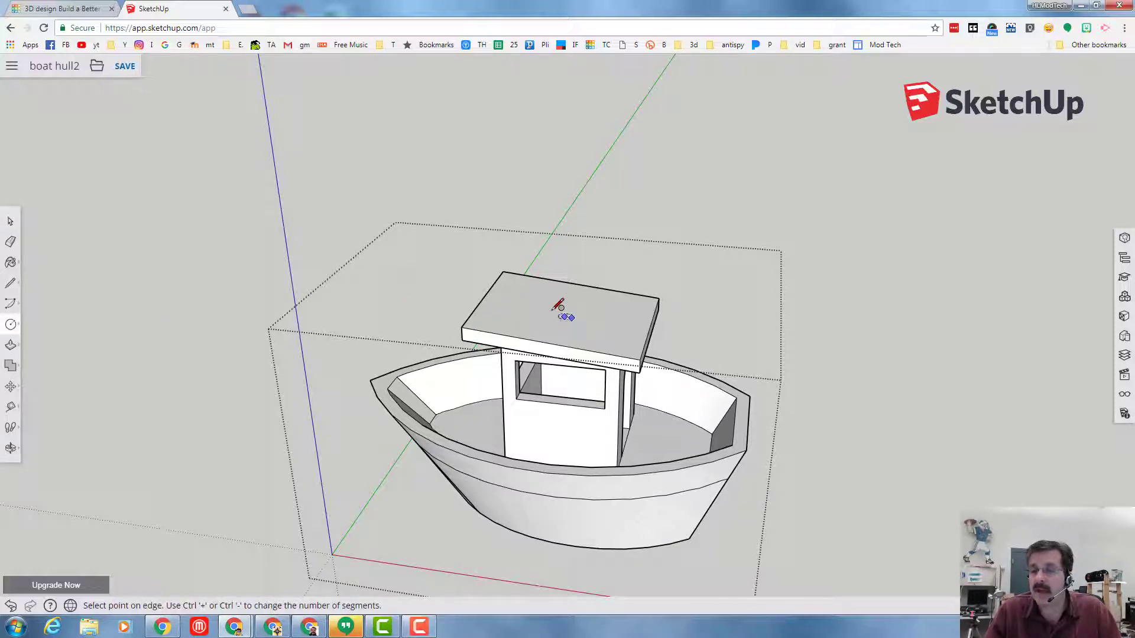
left_click(541, 314)
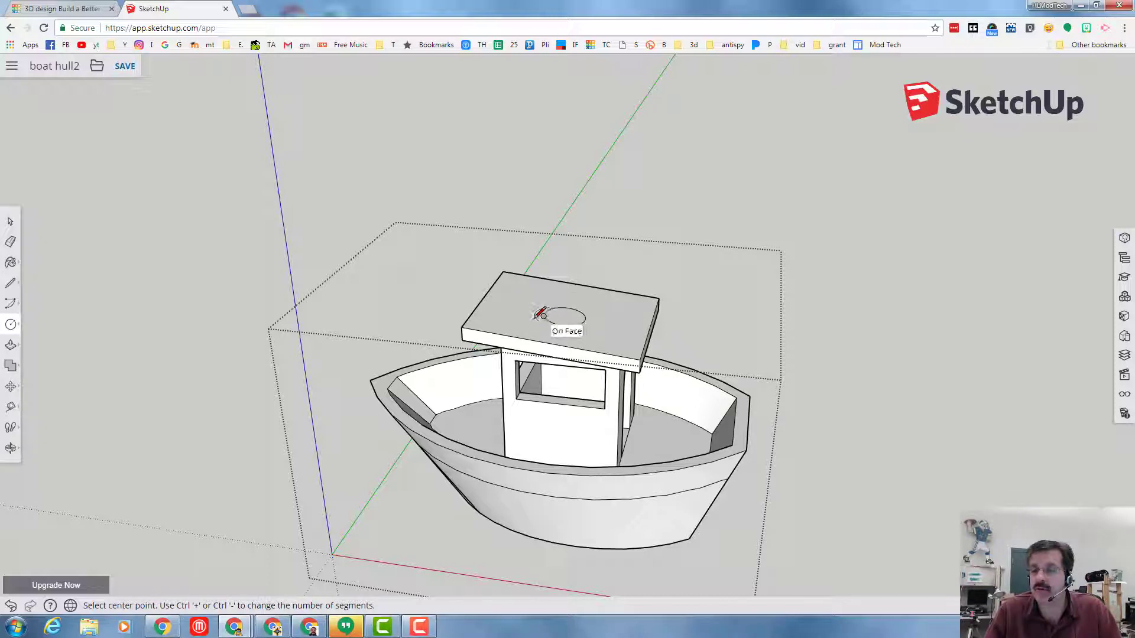
key("p")
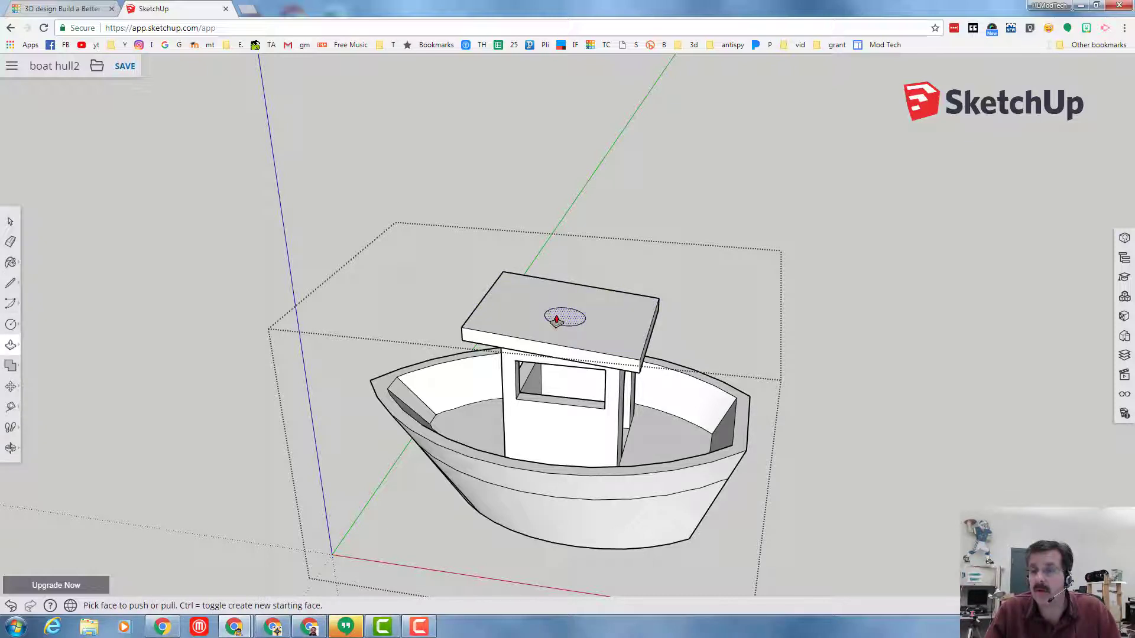
left_click(556, 320)
left_click(547, 249)
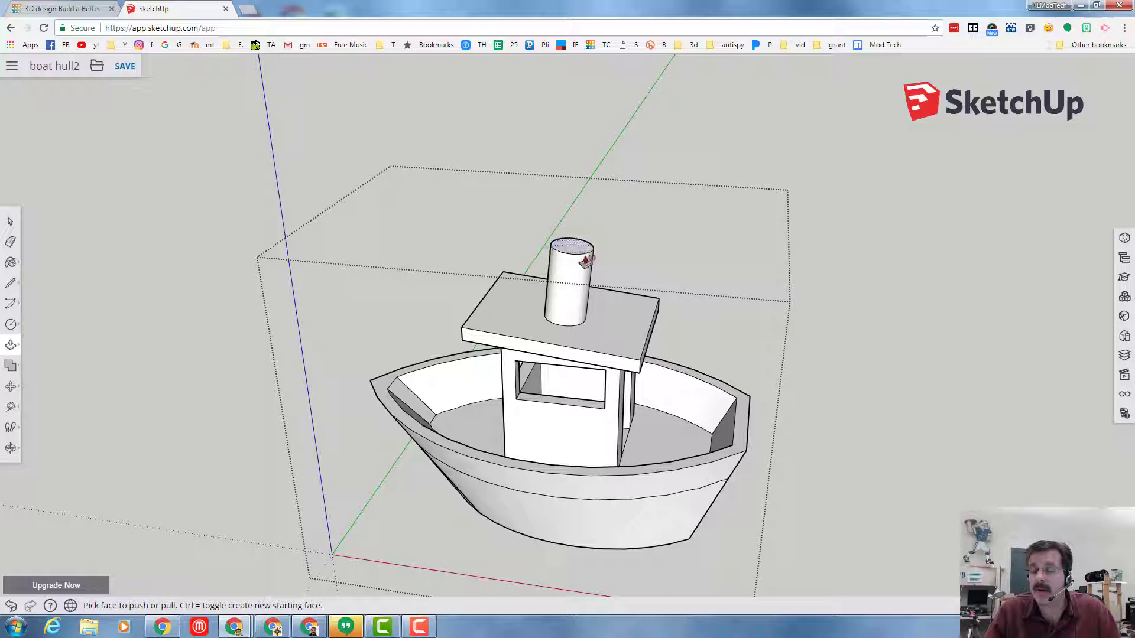
scroll(585, 260, "up", 2)
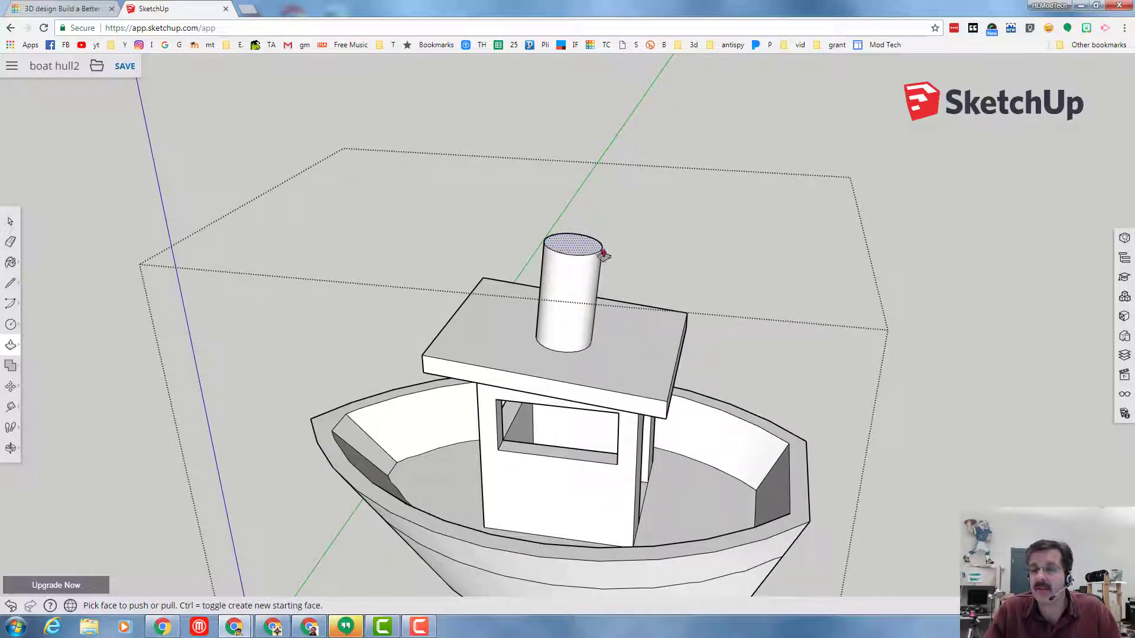
Step: Offset the smokestack's top edge inward to form a smaller concentric circle on its top face
left_click(14, 326)
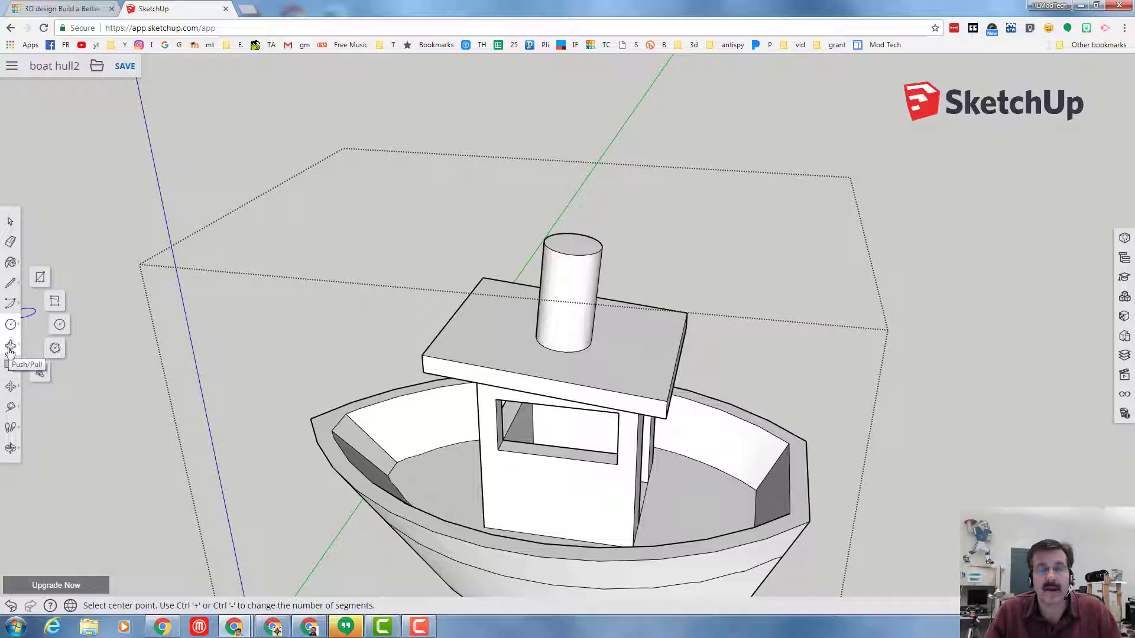
left_click(11, 347)
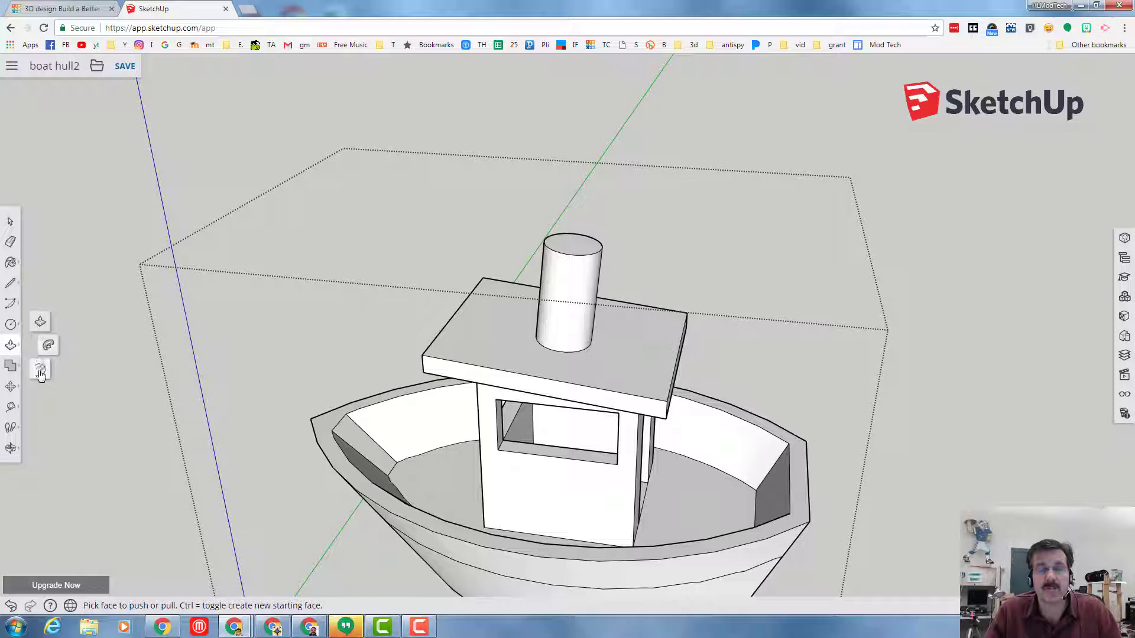
left_click(40, 367)
scroll(601, 249, "up", 3)
left_click(598, 248)
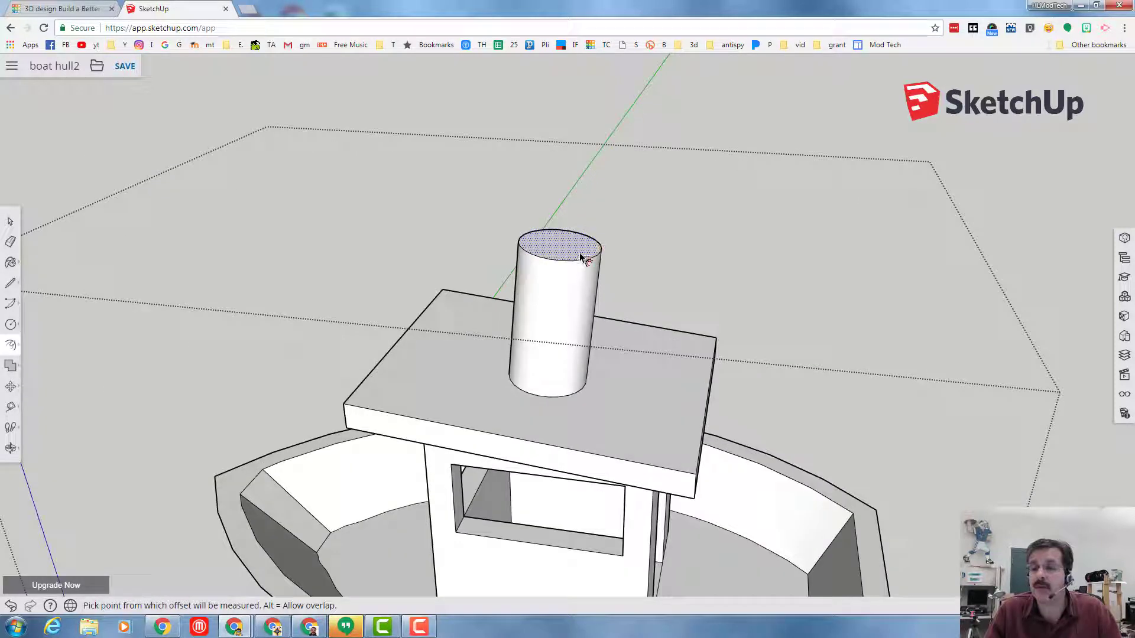
left_click(579, 254)
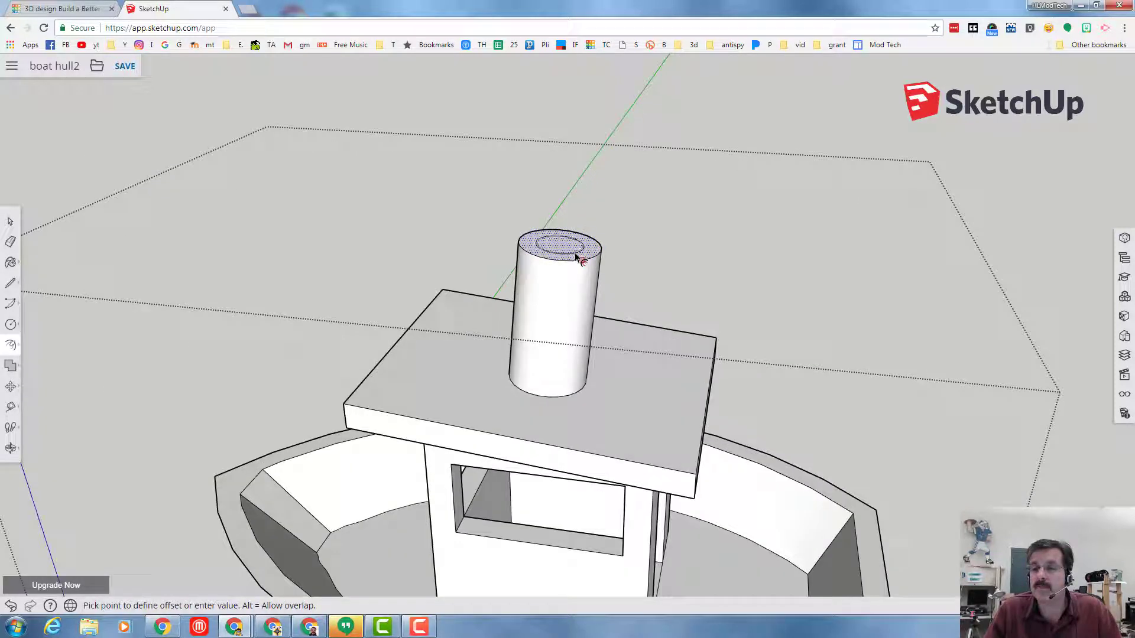
left_click(576, 258)
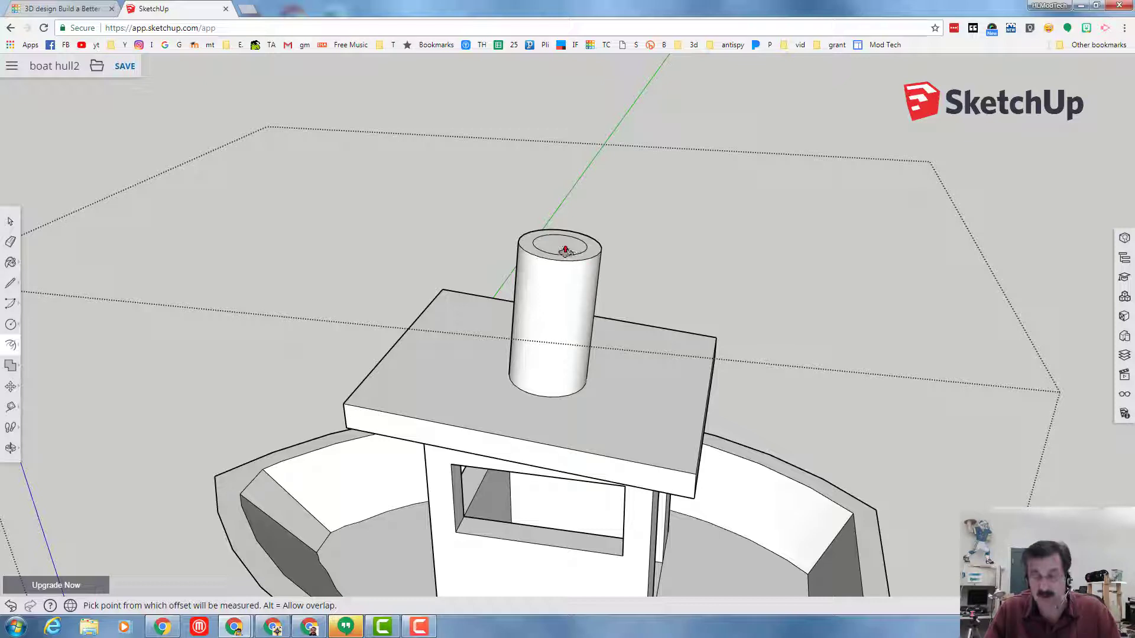
Step: Push the inner circle down to hollow out the smokestack, and close the boat group
key("p")
left_click(565, 248)
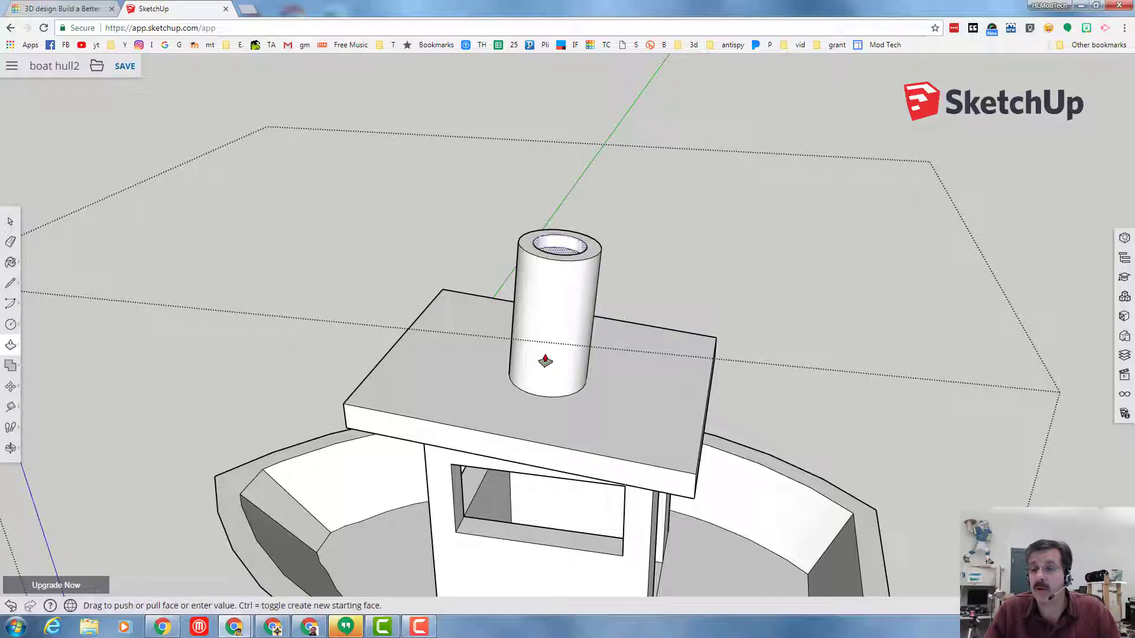
left_click(553, 402)
middle_click_drag(578, 263, 520, 268)
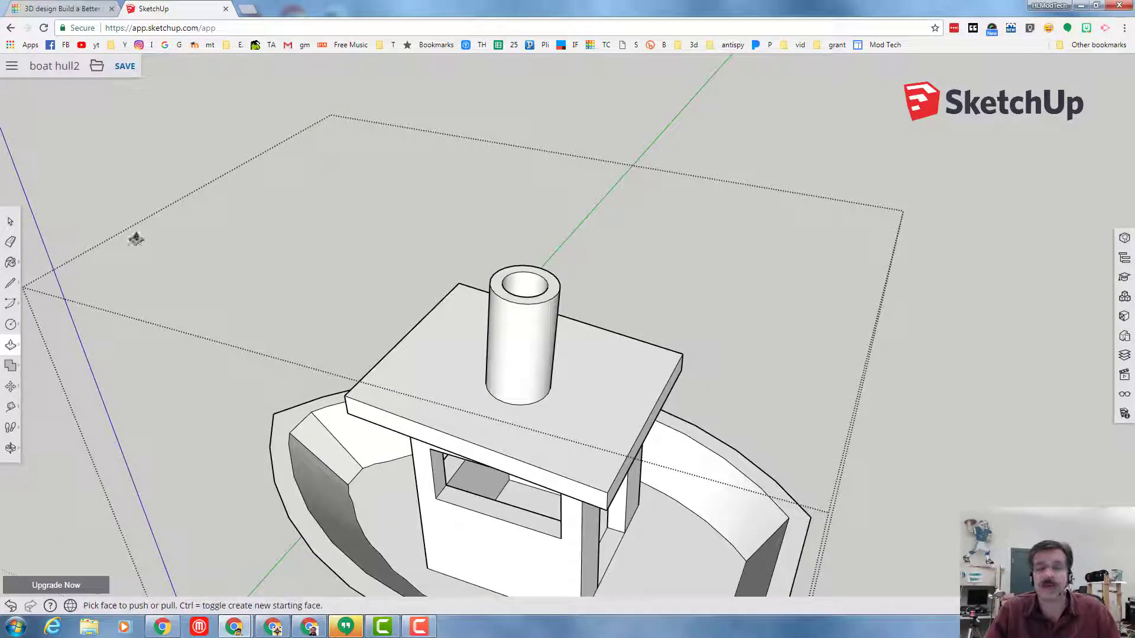
left_click(10, 221)
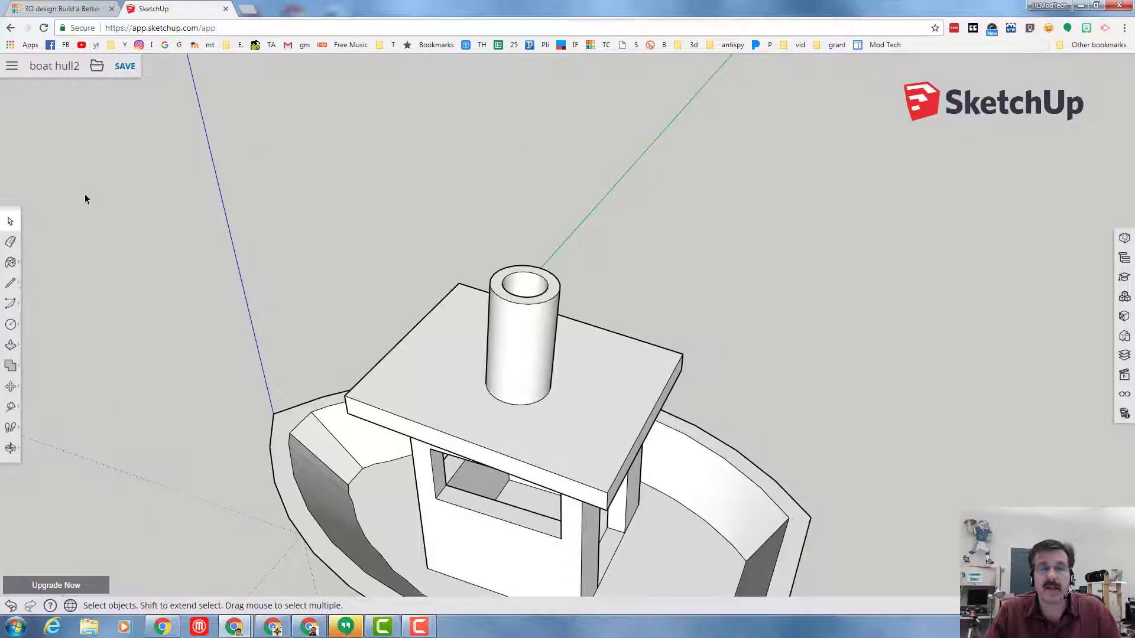
Step: Switch to the Tinkercad boat design, add a solid cylinder beside the hull and shrink its base to 7 by 7 mm
left_click(83, 10)
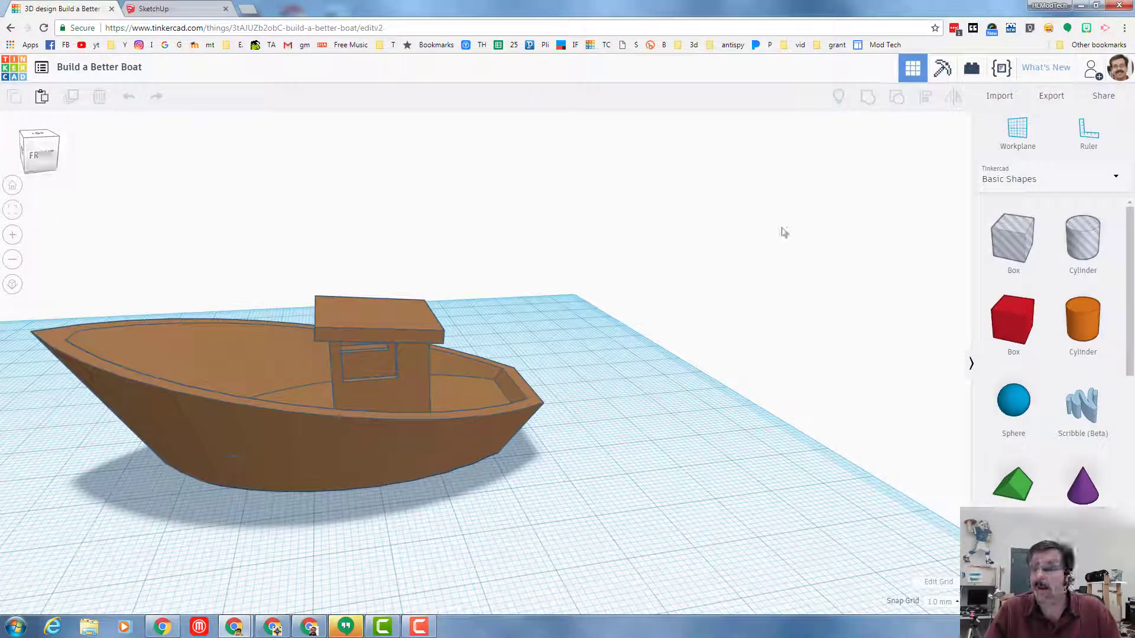
left_click_drag(1082, 322, 640, 473)
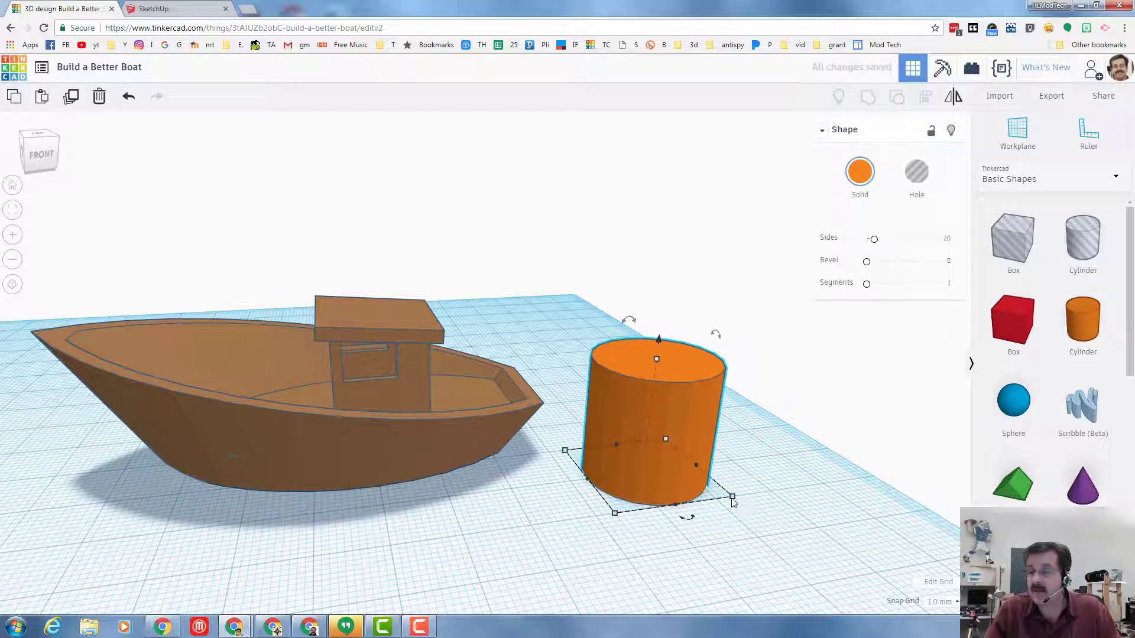
left_click_drag(733, 502, 605, 463)
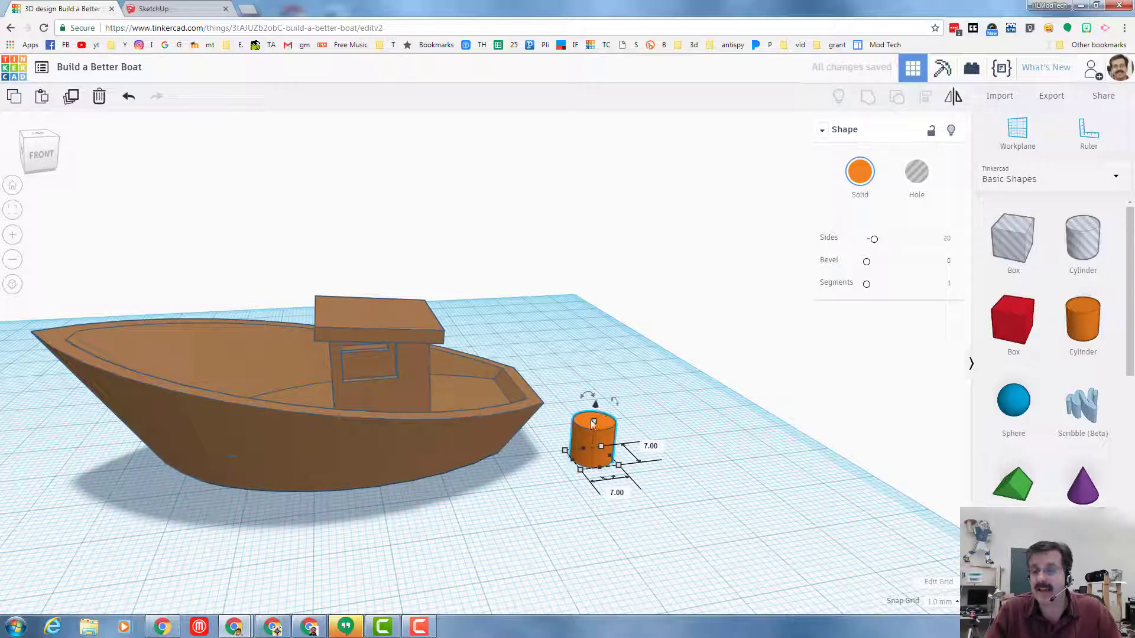
Step: Move the cylinder onto the cabin roof, raised about 24 mm above the workplane, and nudge it six increments toward the bow
left_click_drag(593, 447, 426, 477)
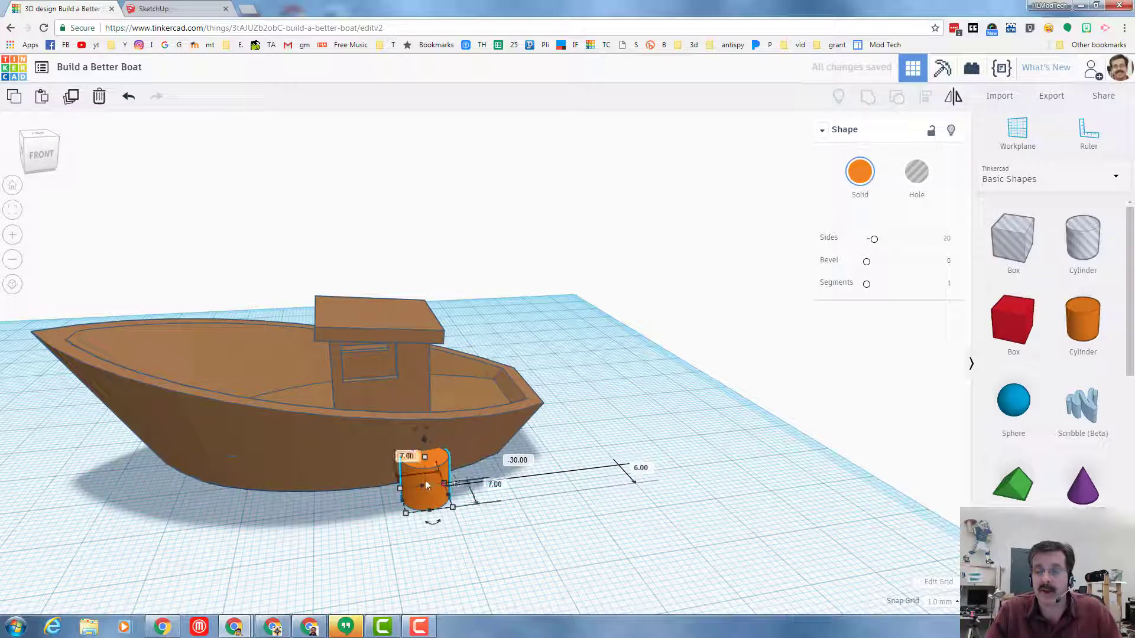
left_click_drag(423, 439, 400, 254)
left_click_drag(395, 327, 395, 325)
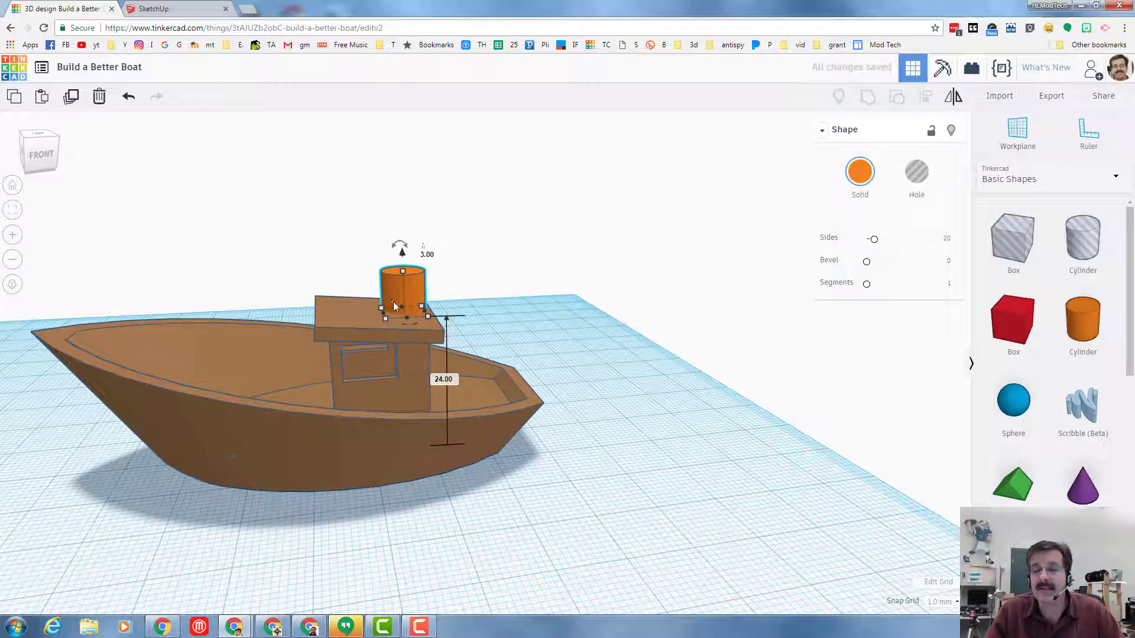
key("Left")
key("Left")
key("Left")
key("Left")
key("Left")
key("Left")
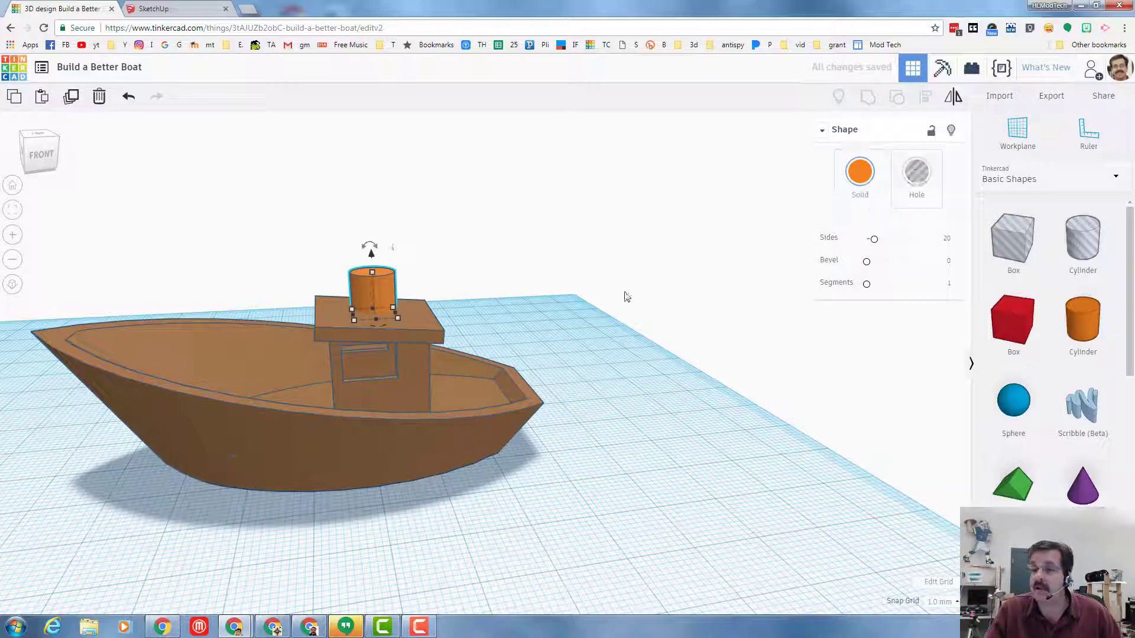
left_click(914, 172)
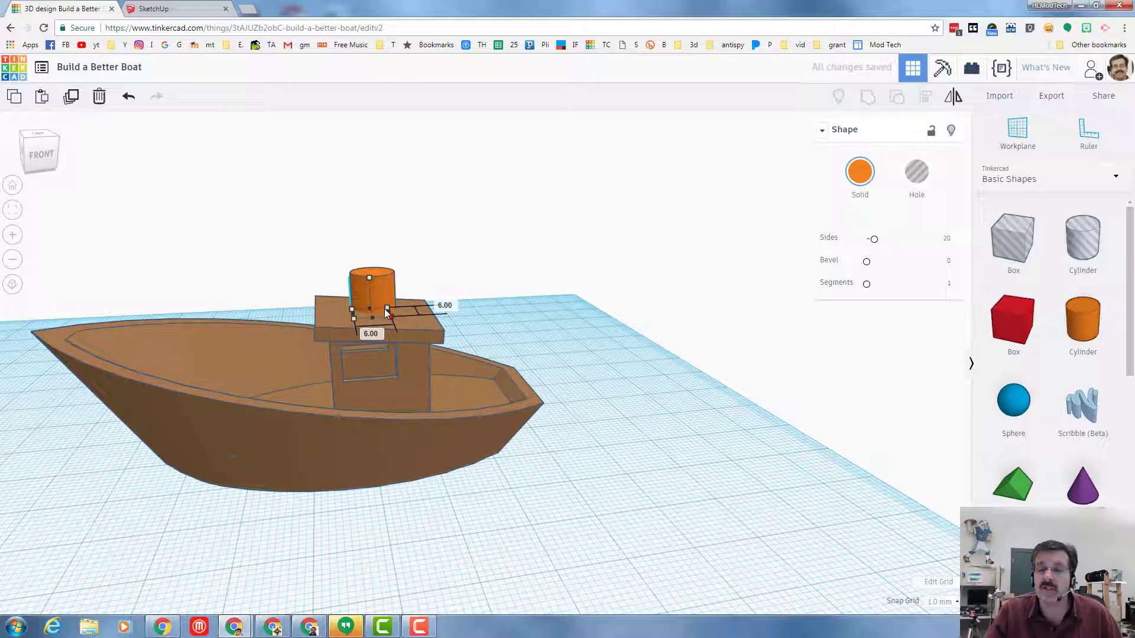
Step: Size the inner copy of the smokestack cylinder to 6 by 6 mm and align it with the centre of the outer cylinder
left_click(385, 310)
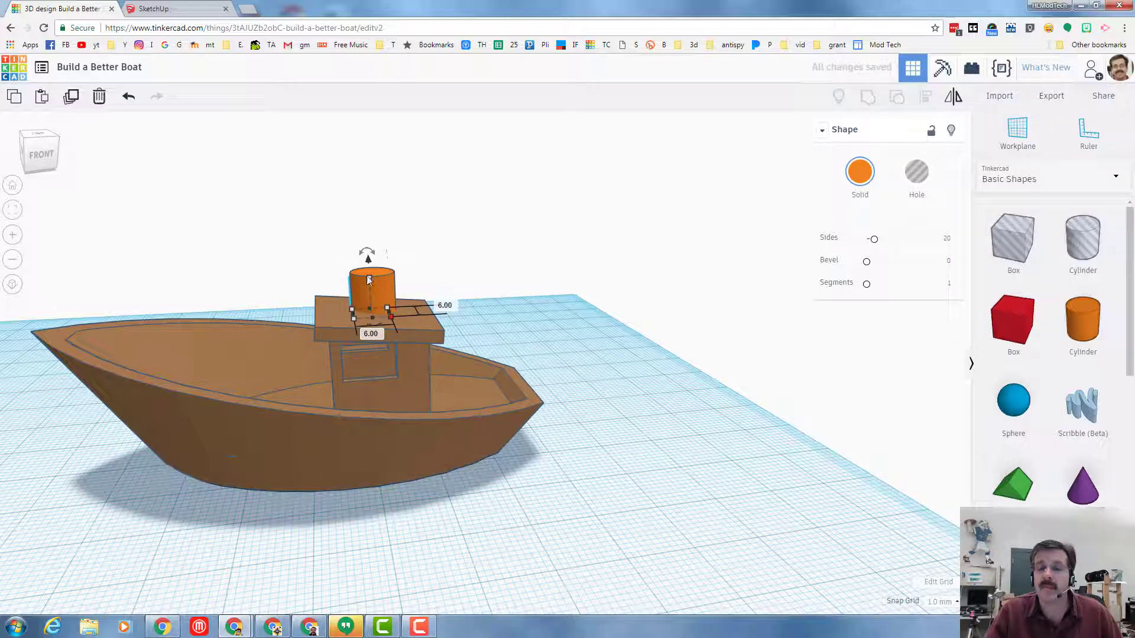
left_click_drag(369, 286, 369, 284)
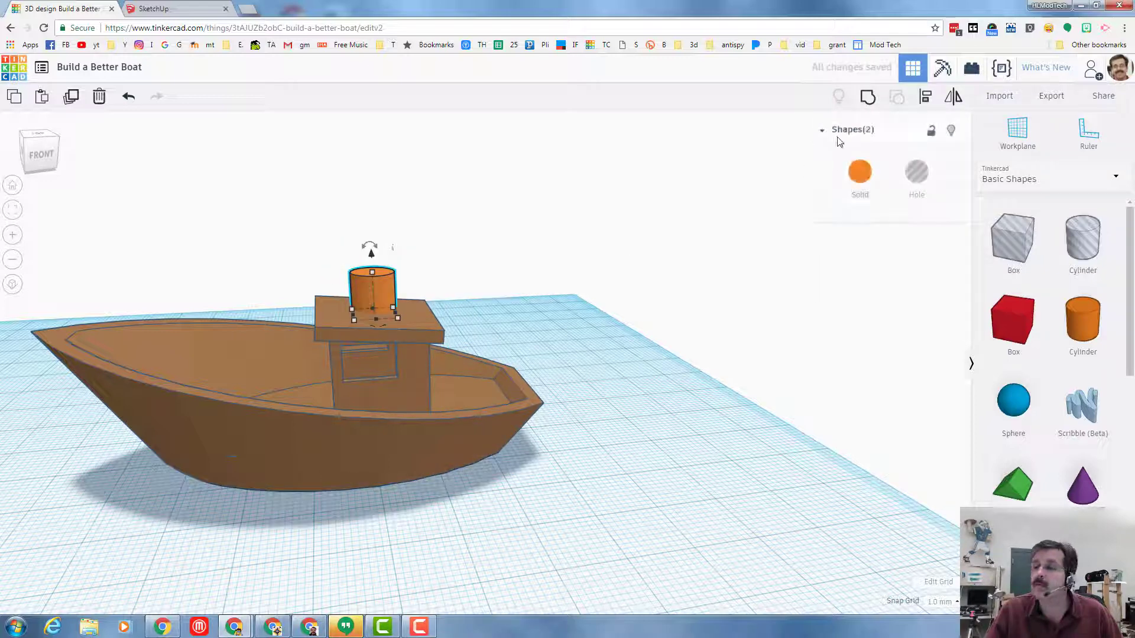
left_click(926, 98)
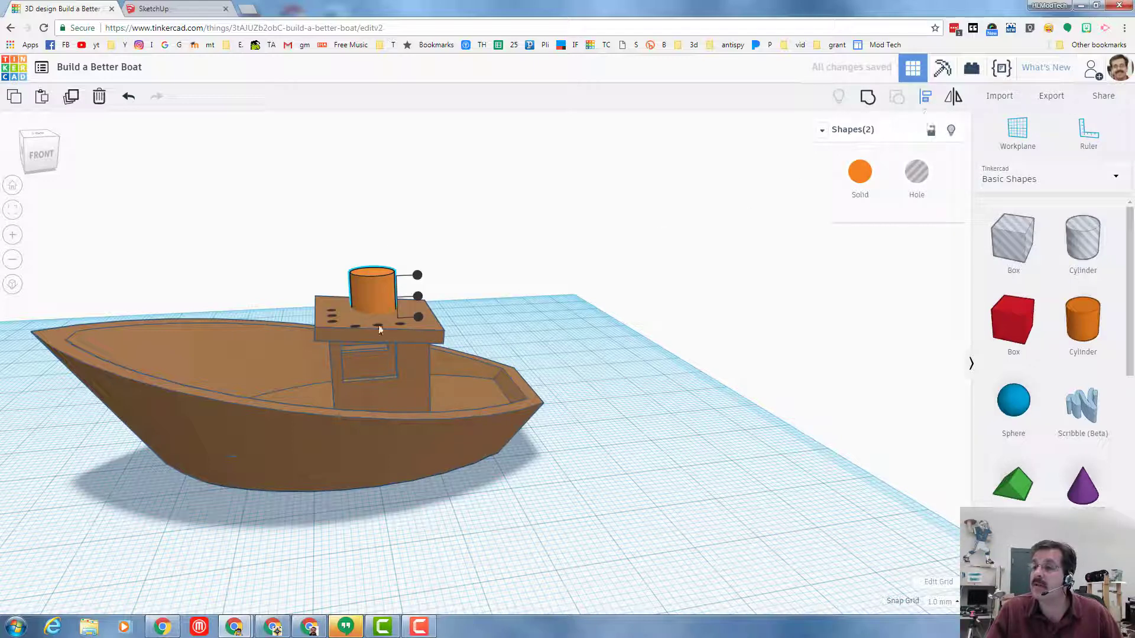
left_click(377, 325)
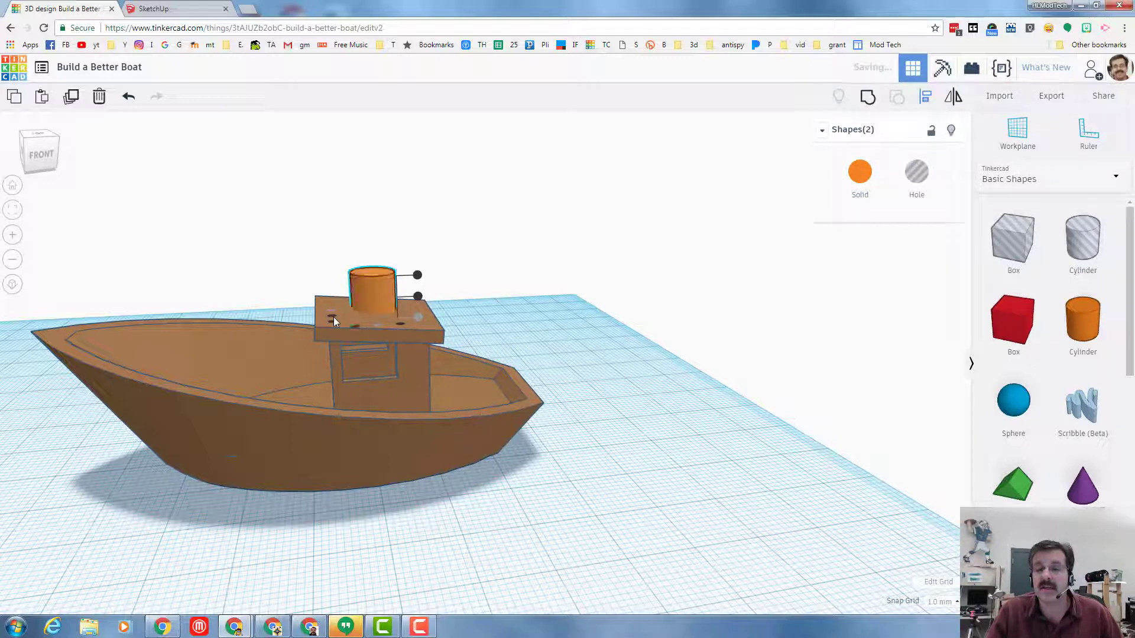
left_click(417, 275)
Step: Hollow the smokestack by grouping the inner cylinder as a hole with the outer one, and group the result with the boat
left_click(379, 277)
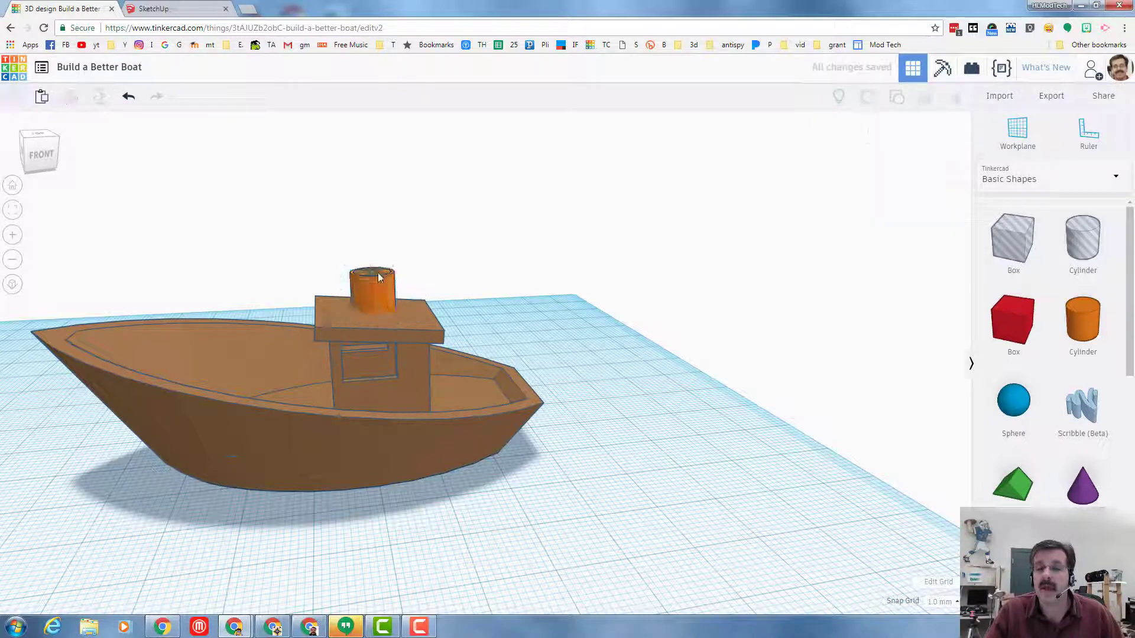
left_click(363, 281)
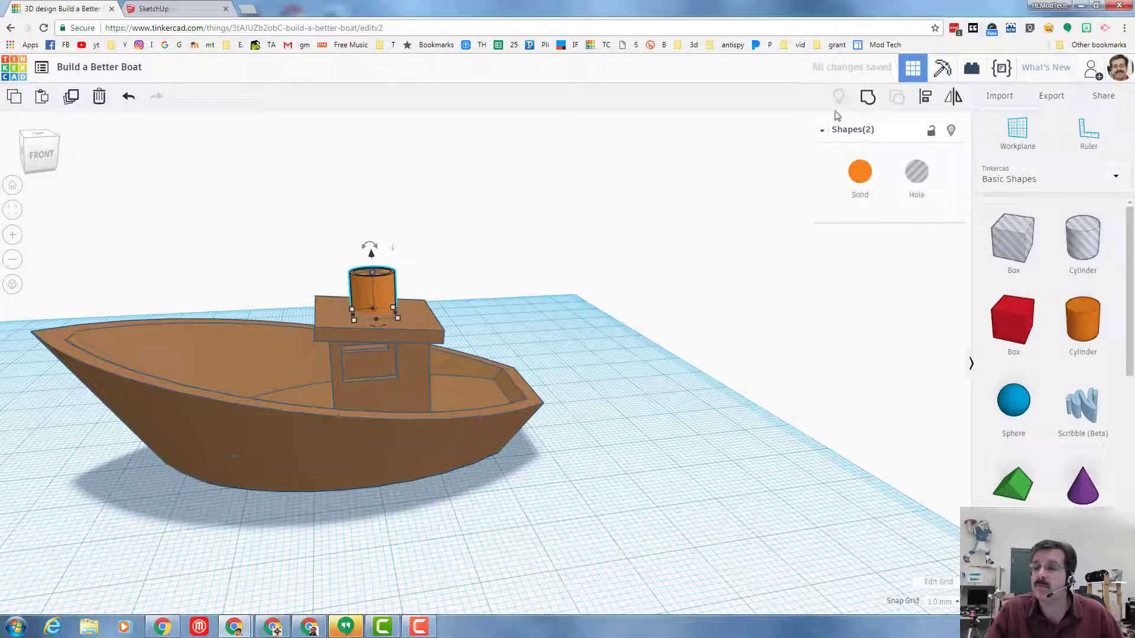
left_click(865, 101)
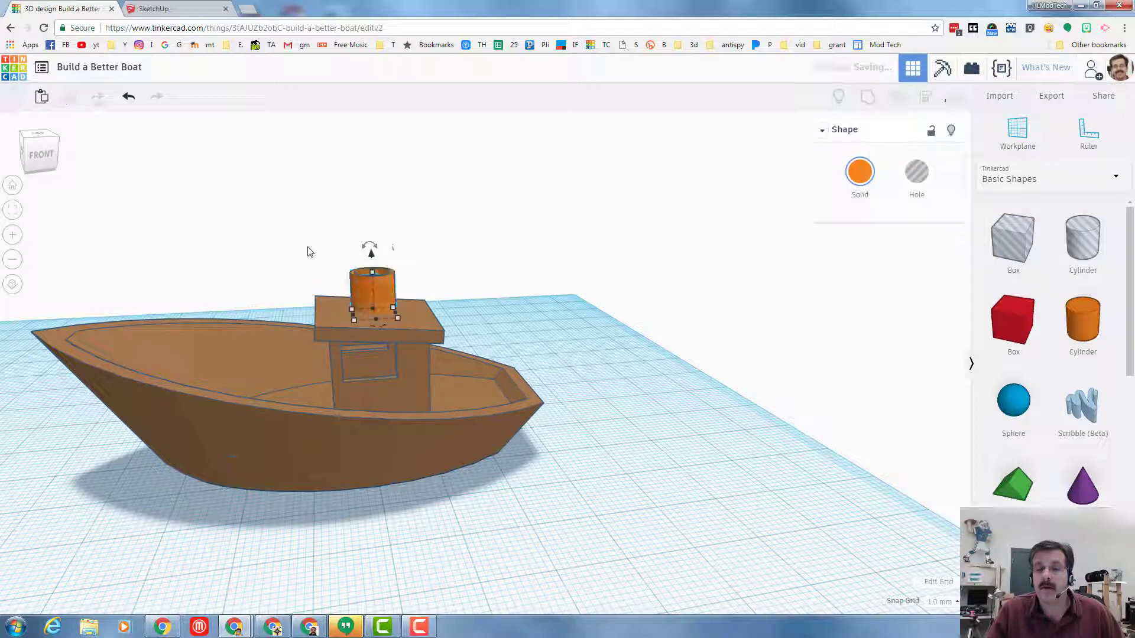
left_click_drag(312, 250, 423, 295)
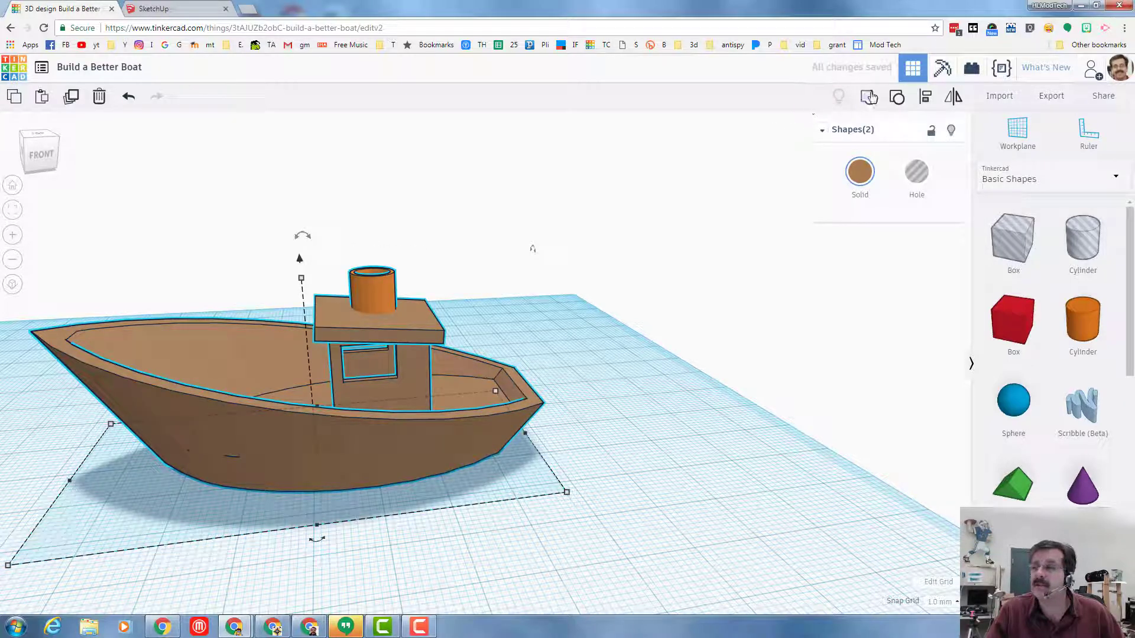
left_click(869, 97)
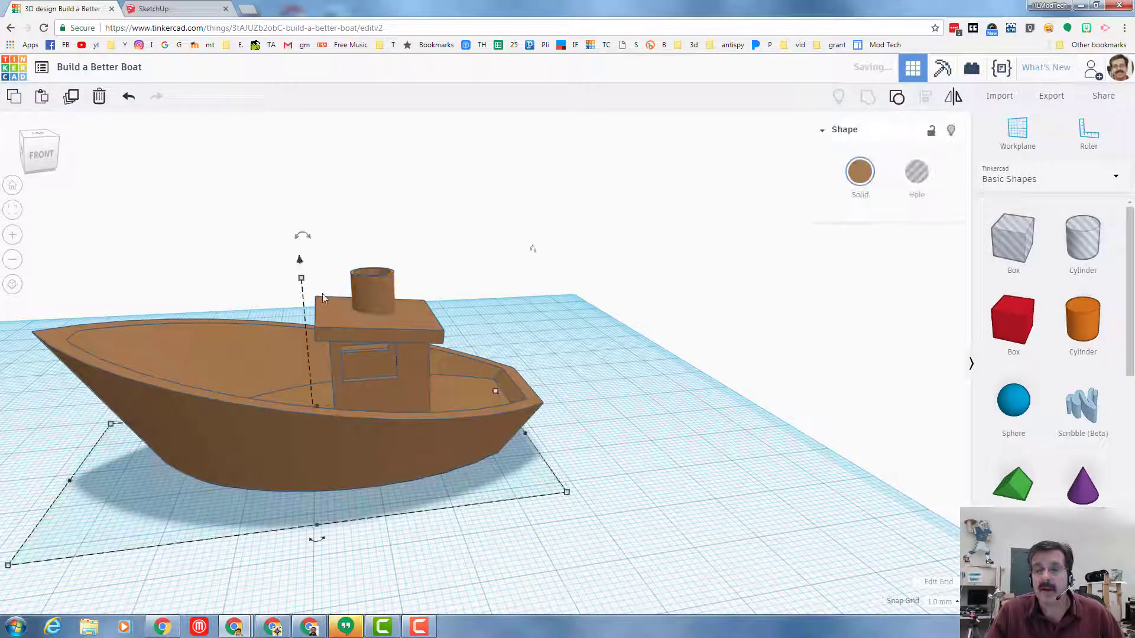
Step: Switch to the SketchUp model, select the boat group and open its context options
key("ctrl+Tab")
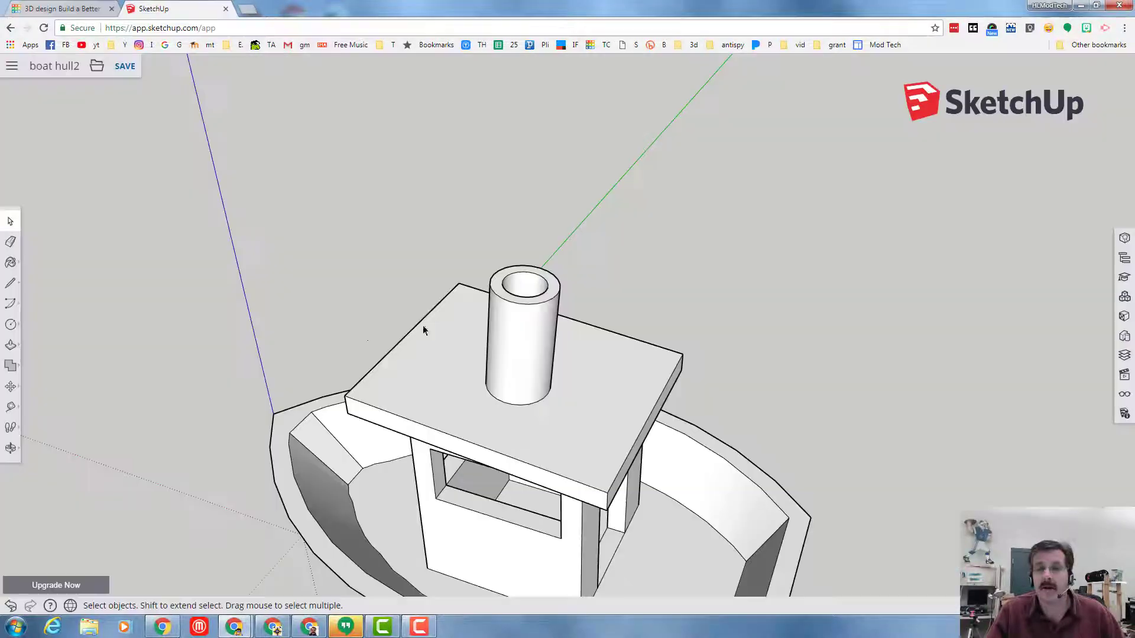
right_click(406, 315)
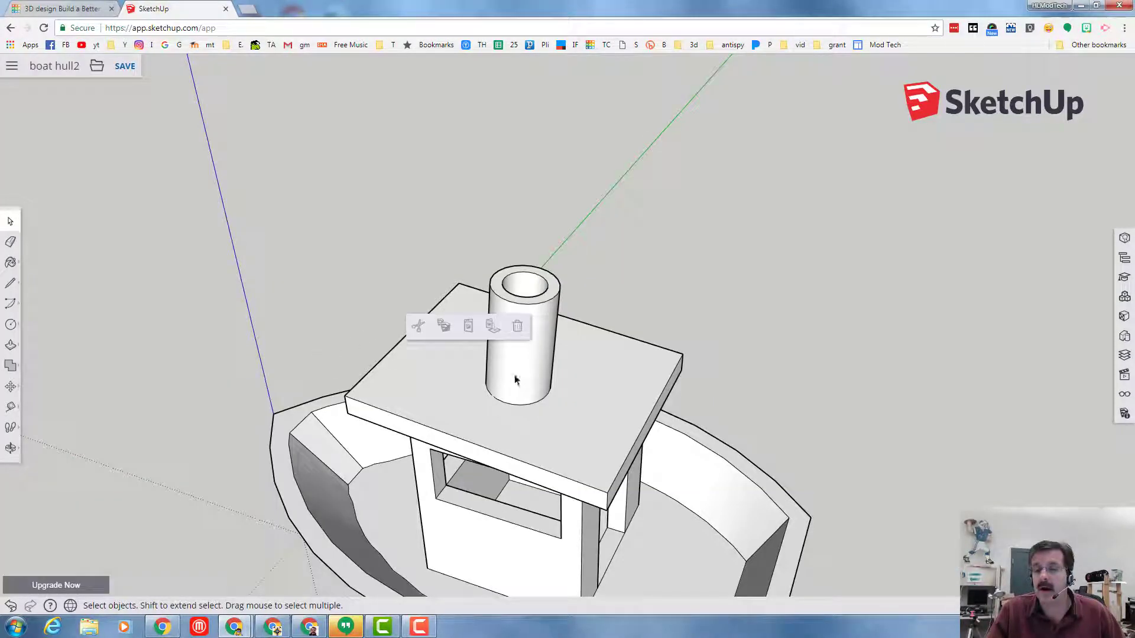
left_click(506, 399)
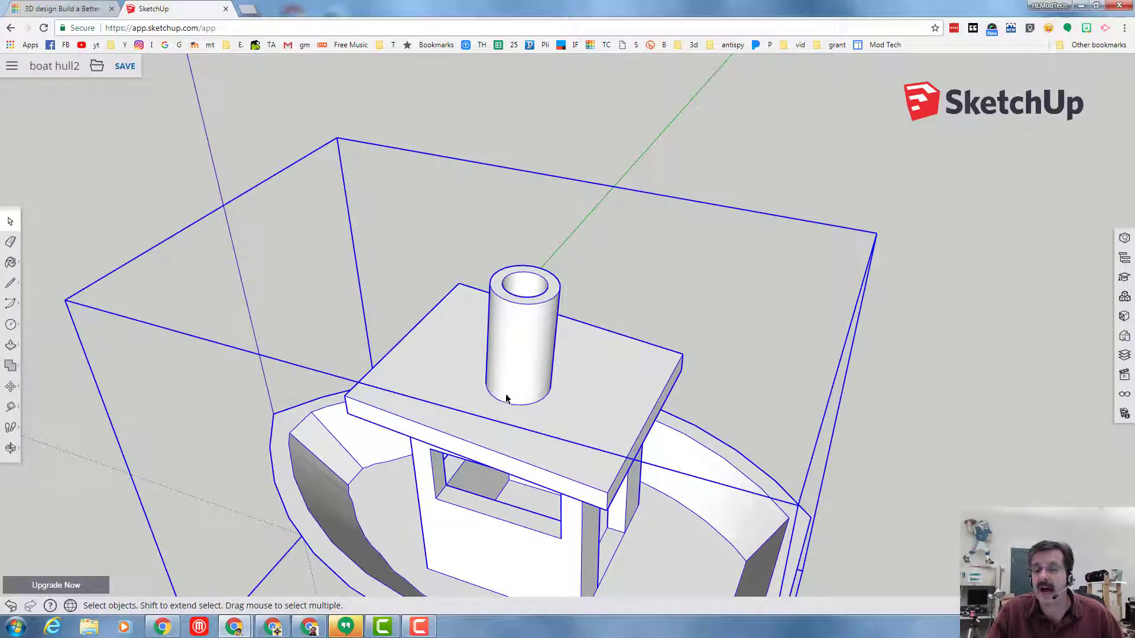
right_click(474, 437)
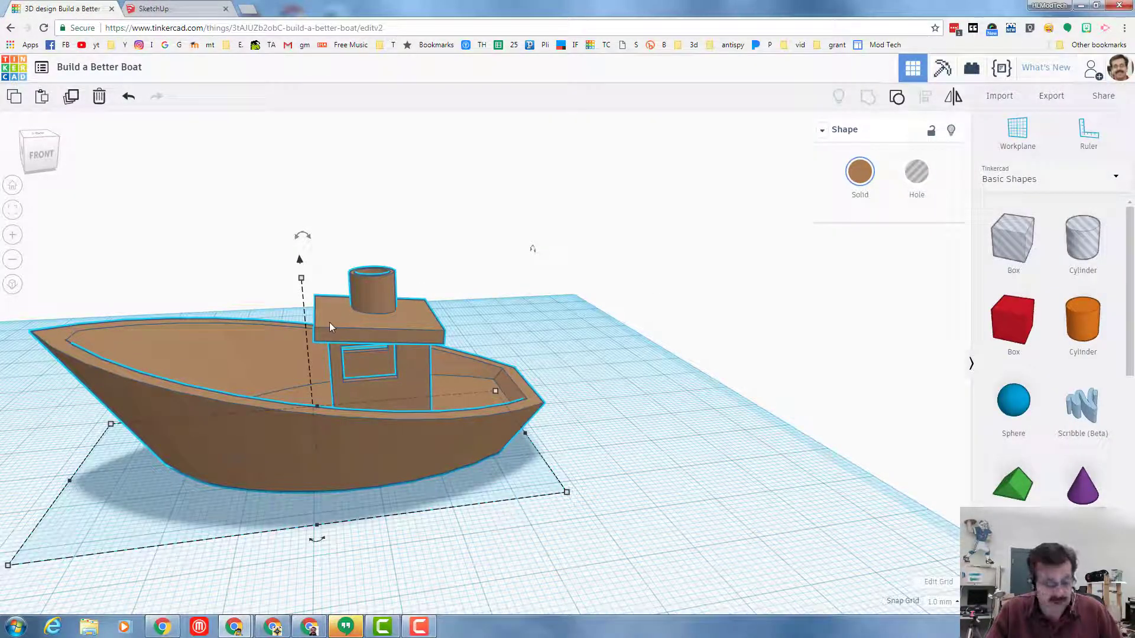
Step: In Tinkercad, place a workplane on the cabin roof and add a small solid cylinder there, on the stern side of the smokestack
key("w")
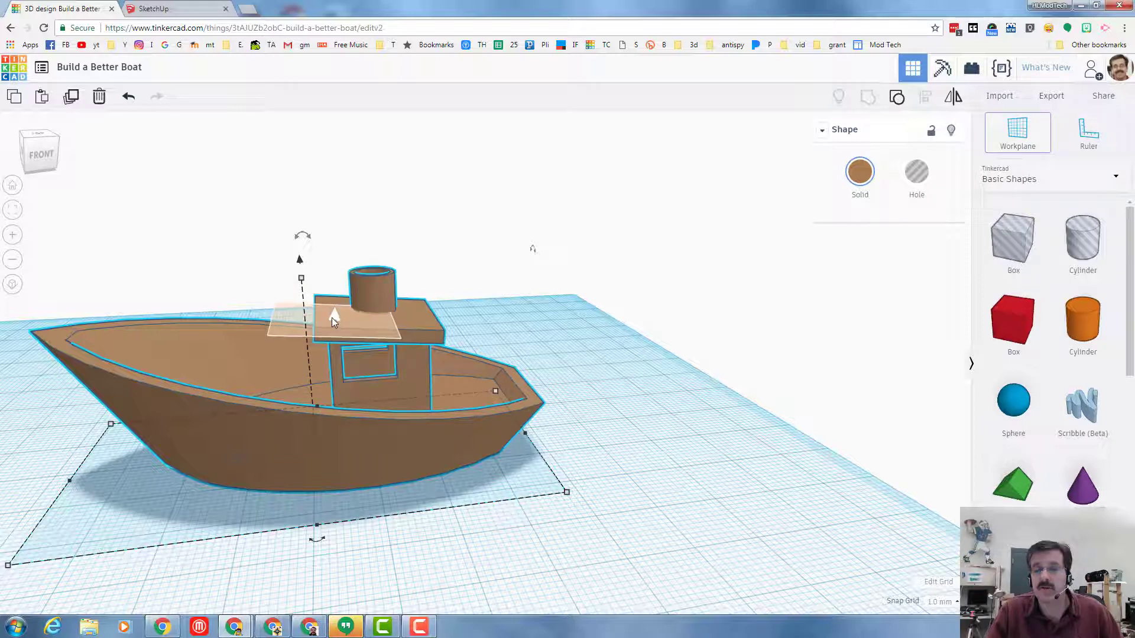
left_click(329, 317)
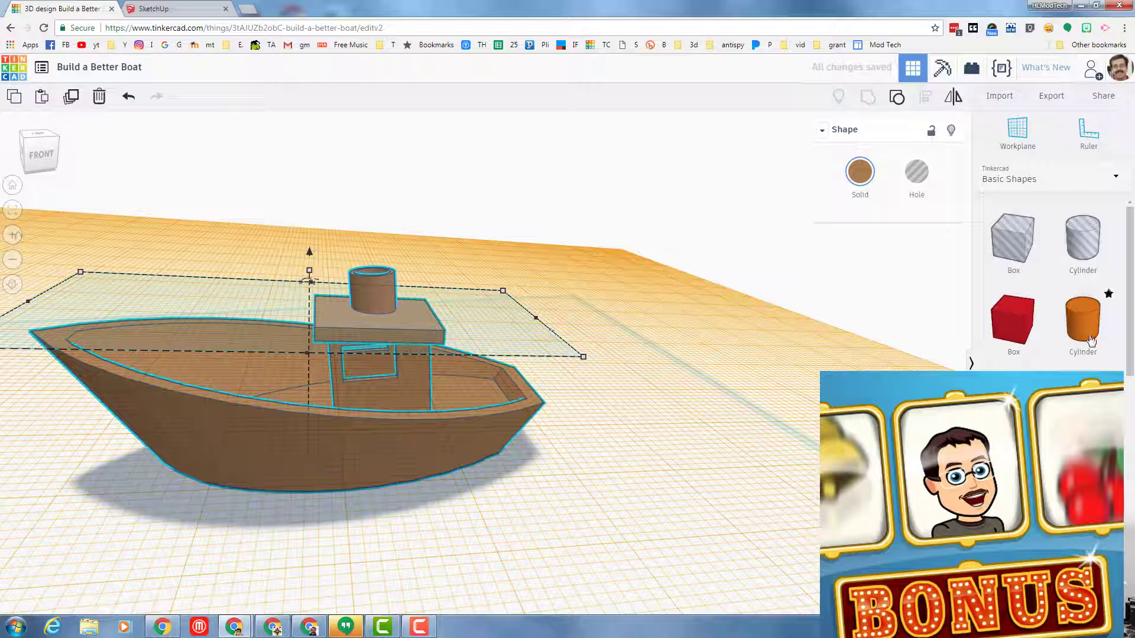
left_click_drag(1090, 340, 325, 331)
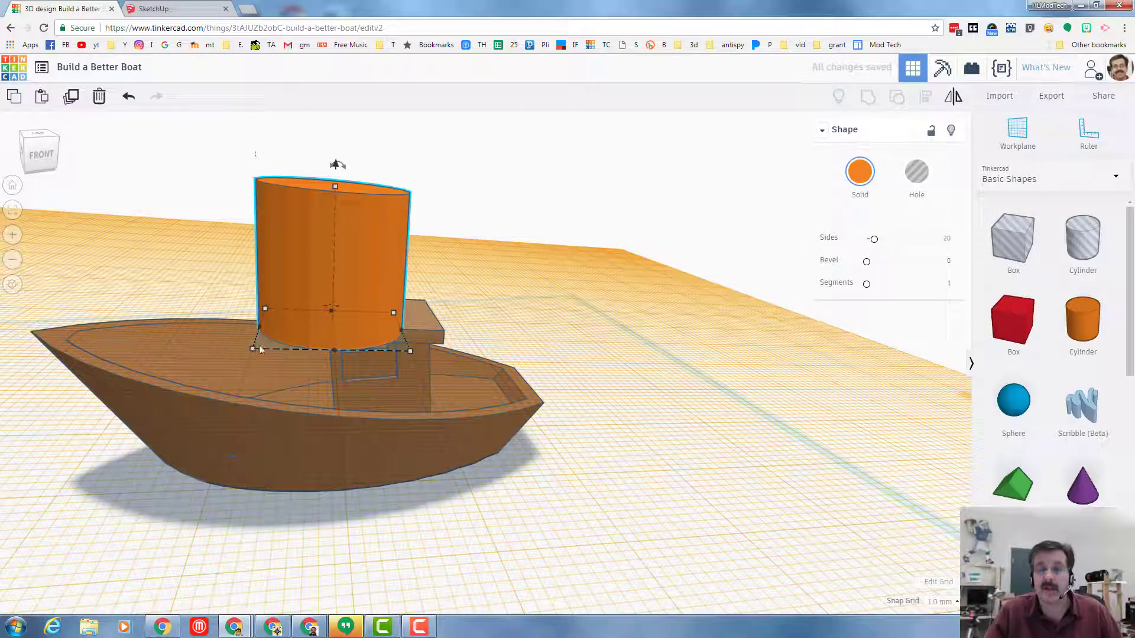
left_click_drag(259, 348, 377, 324)
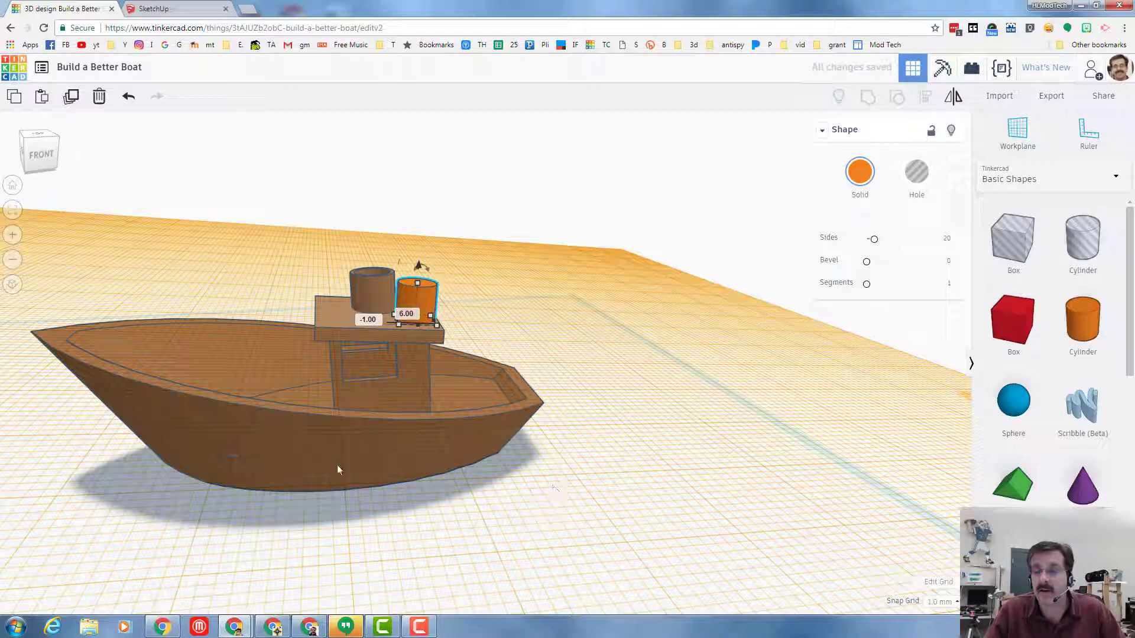
Step: Examine the Tinkercad boat and the two cylinders on its cabin roof from several sides, and check the SketchUp version
scroll(311, 467, "down", 5)
right_click_drag(286, 463, 520, 467)
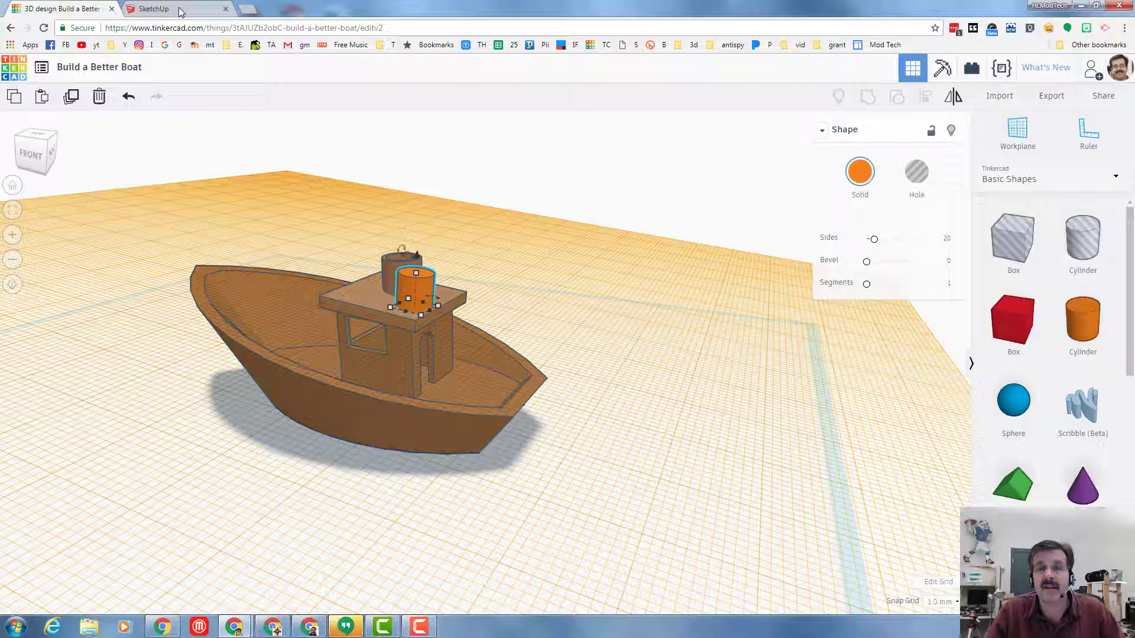
left_click(155, 8)
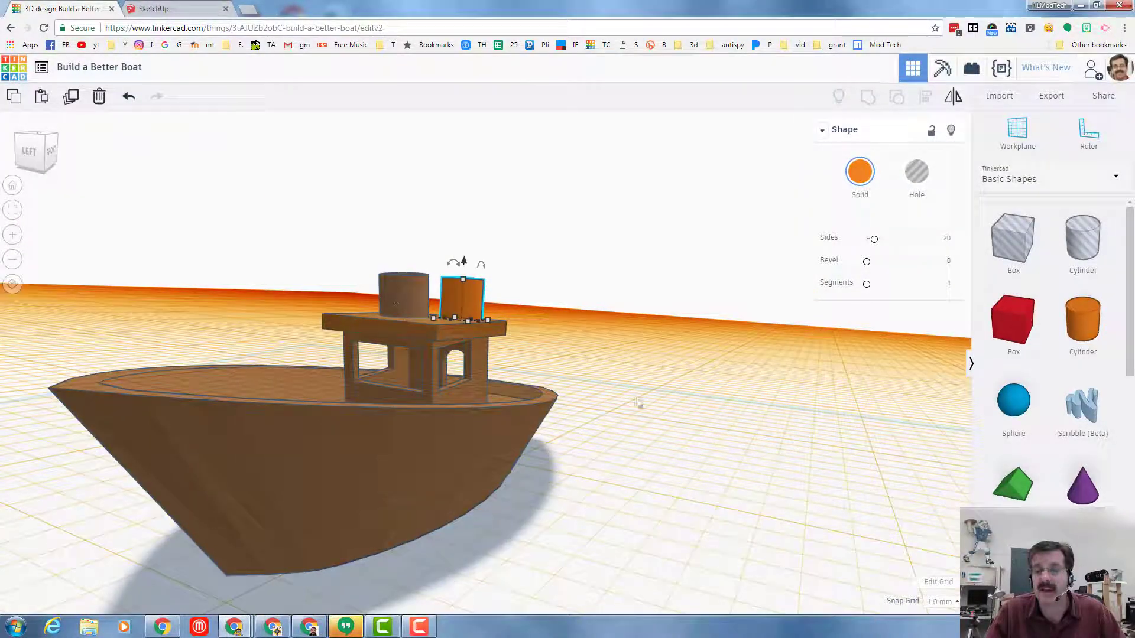
right_click_drag(576, 418, 206, 317)
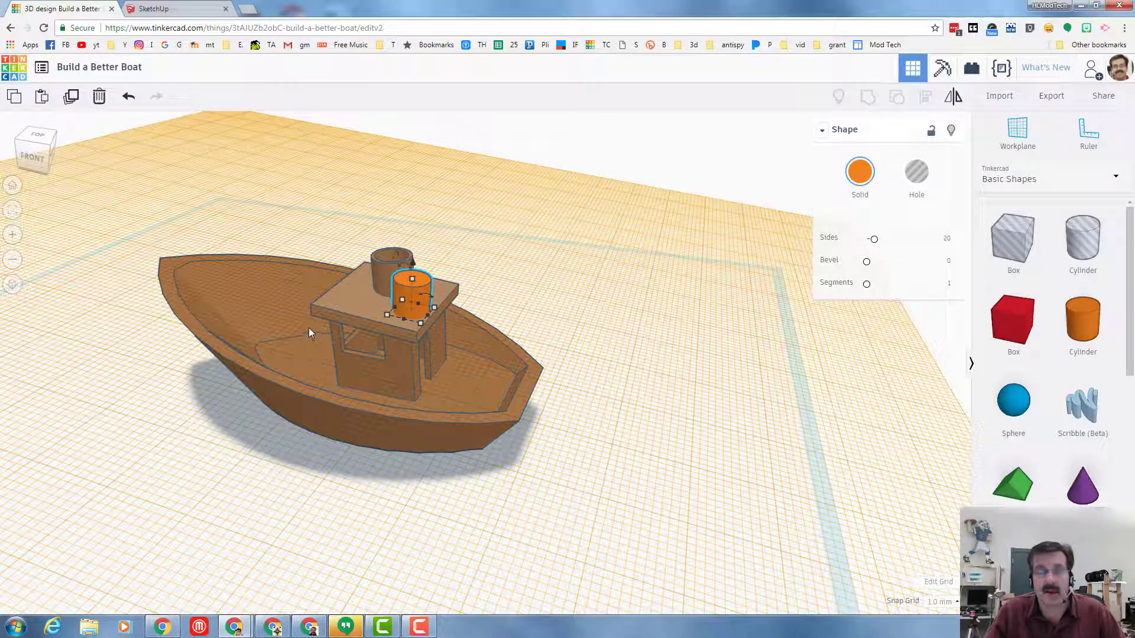
right_click_drag(318, 381, 220, 338)
right_click_drag(141, 374, 145, 366)
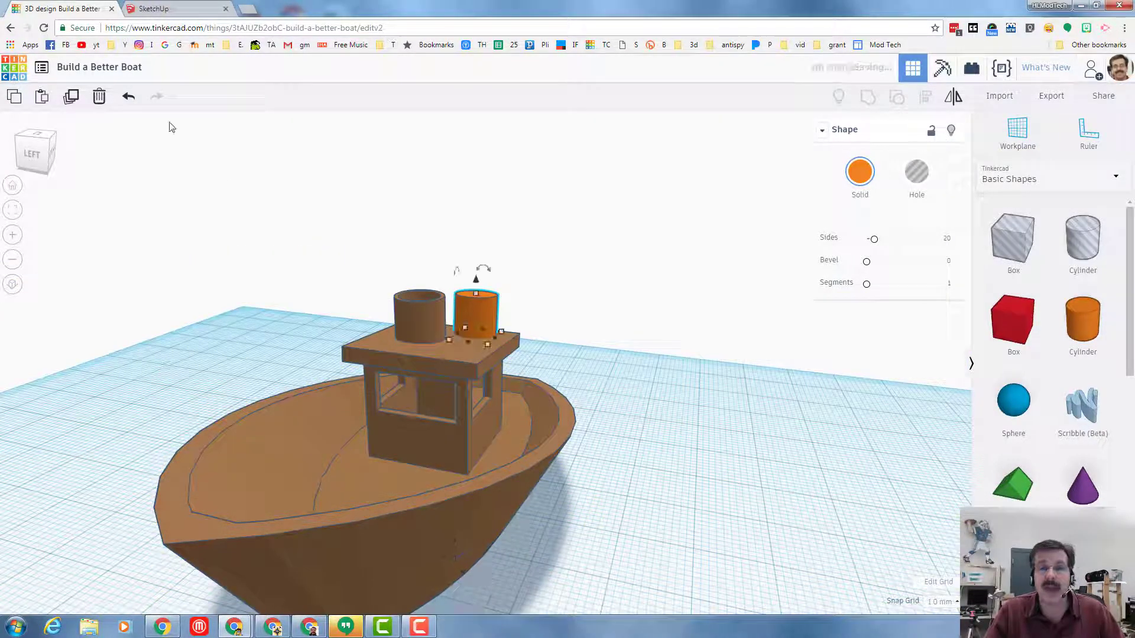
right_click_drag(643, 440, 332, 407)
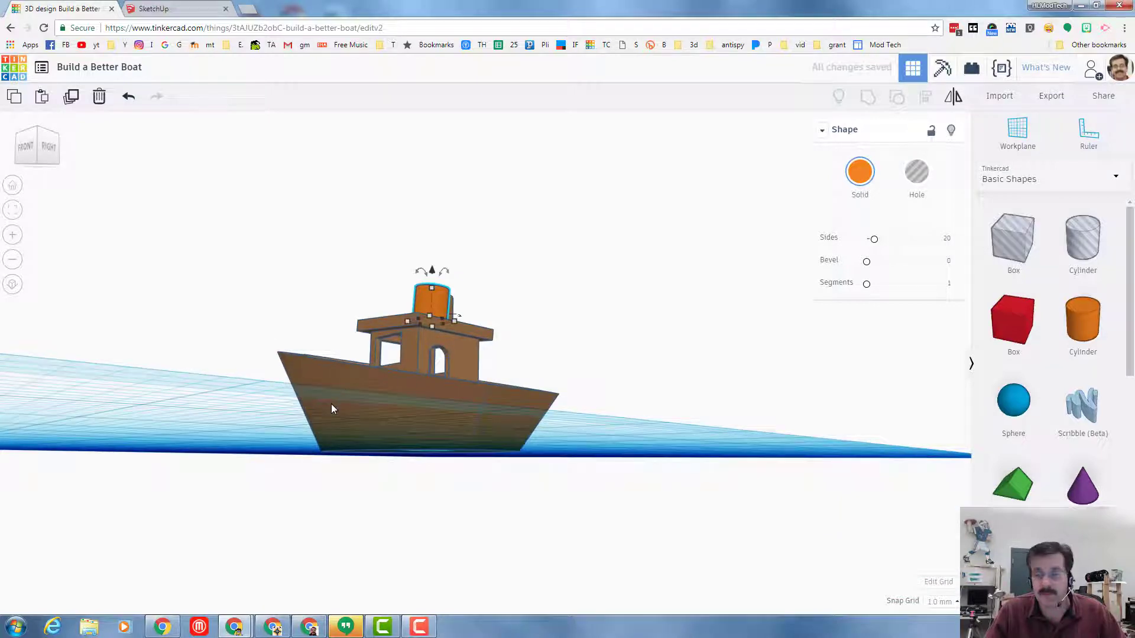